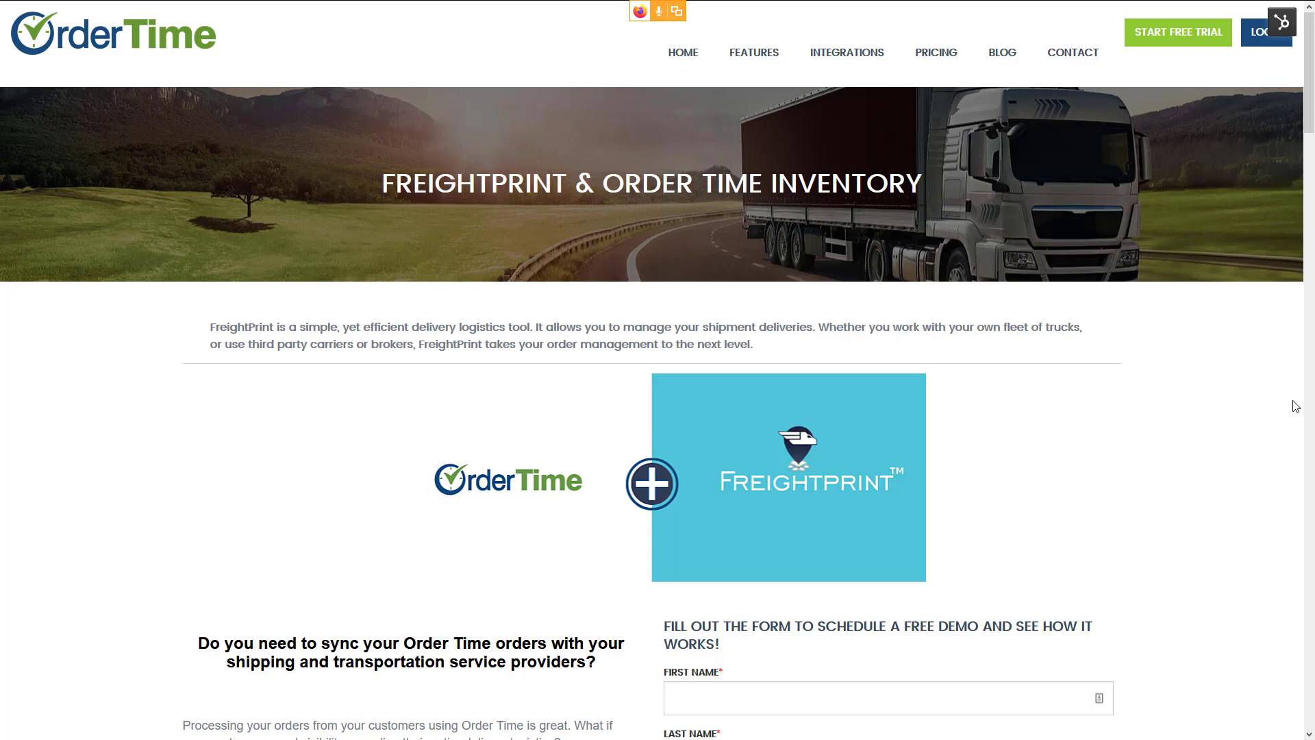
Review the FreightPrint integration page from its introduction through the demo form and the list of benefits with Order Time.
{"action": "middle_click", "coordinate": [1261, 387]}
{"action": "left_click", "coordinate": [1251, 302]}
{"action": "left_click_drag", "start_coordinate": [1310, 130], "coordinate": [1299, 194]}
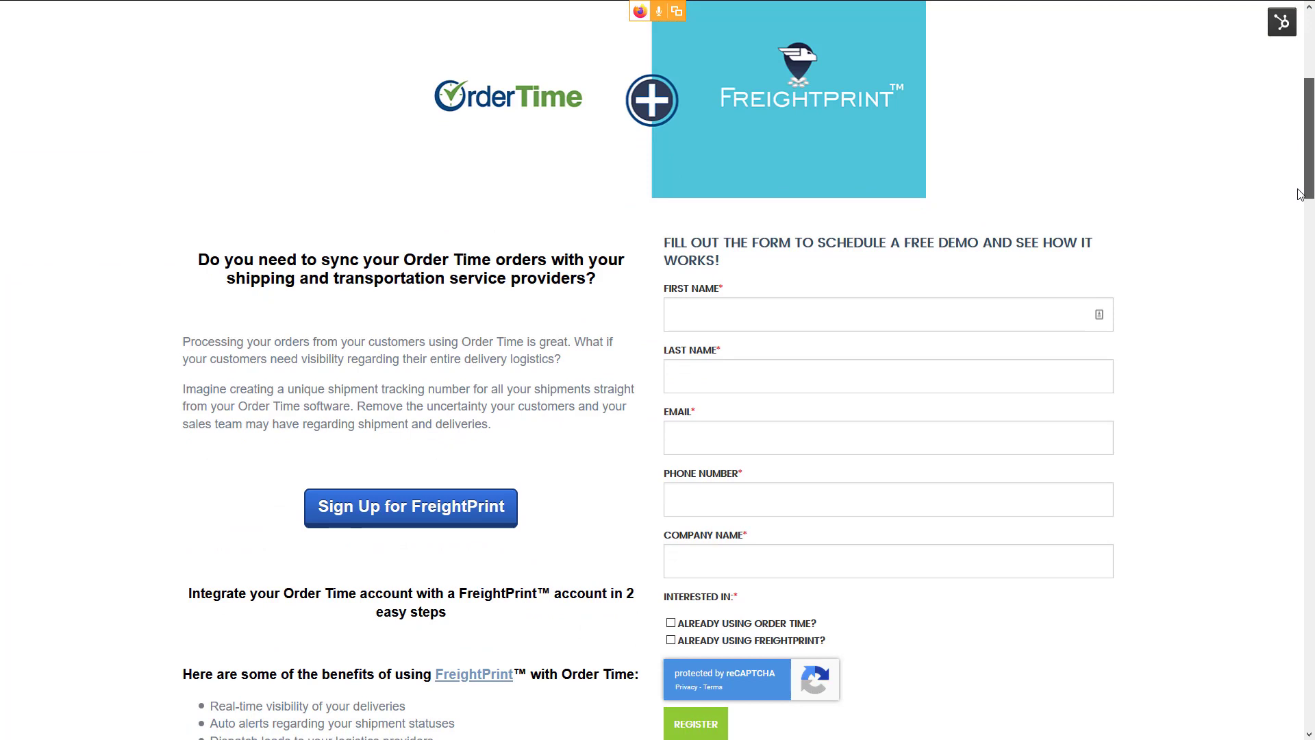
{"action": "left_click_drag", "start_coordinate": [1299, 194], "coordinate": [1284, 259]}
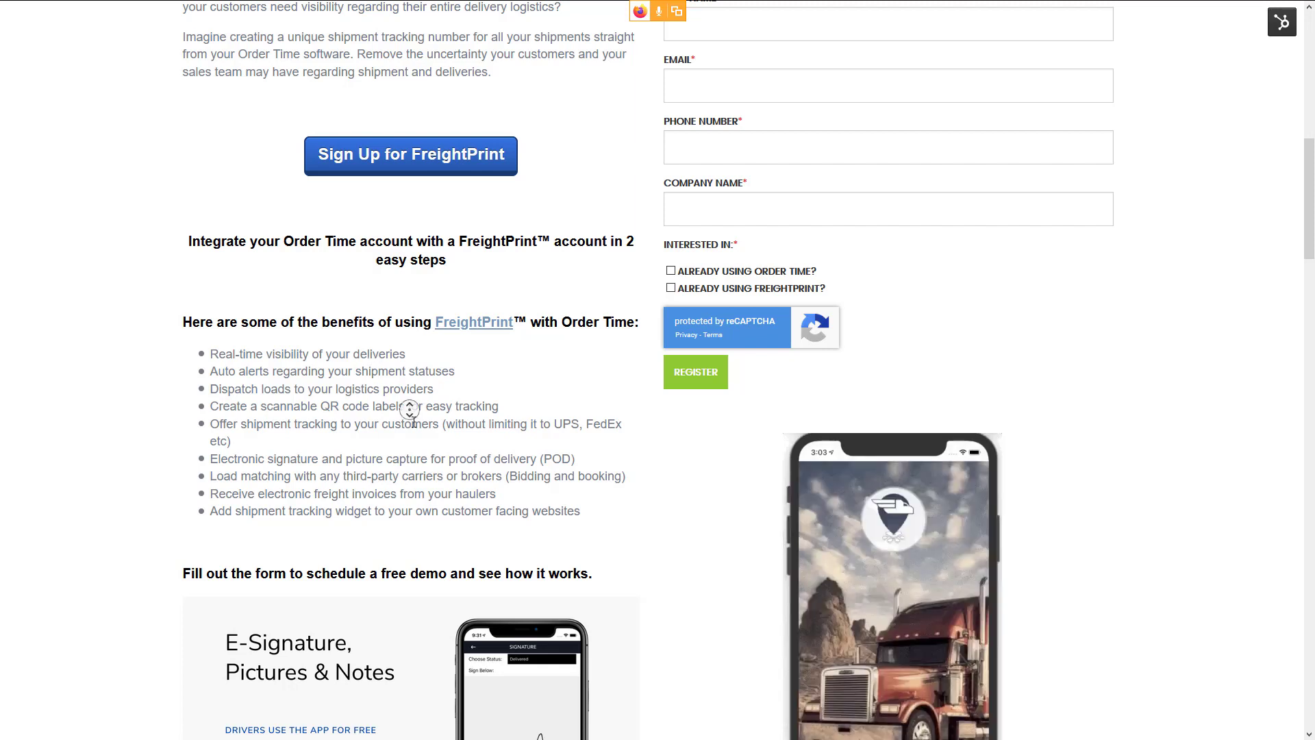
{"action": "scroll", "coordinate": [411, 384], "scroll_direction": "down", "scroll_amount": 3}
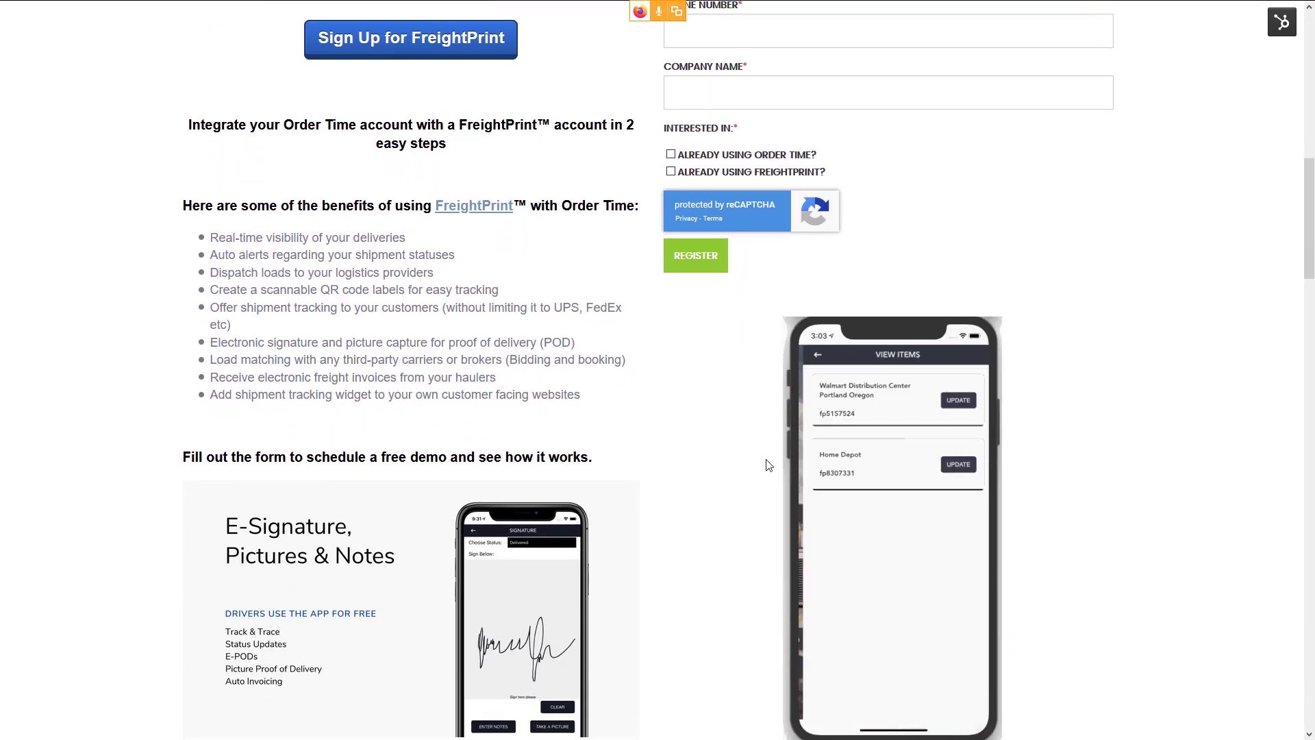
Enlarge and close the E-Signature, Pictures & Notes image, and examine the FreightPrint Value Chain diagram further down the page.
{"action": "left_click", "coordinate": [485, 657]}
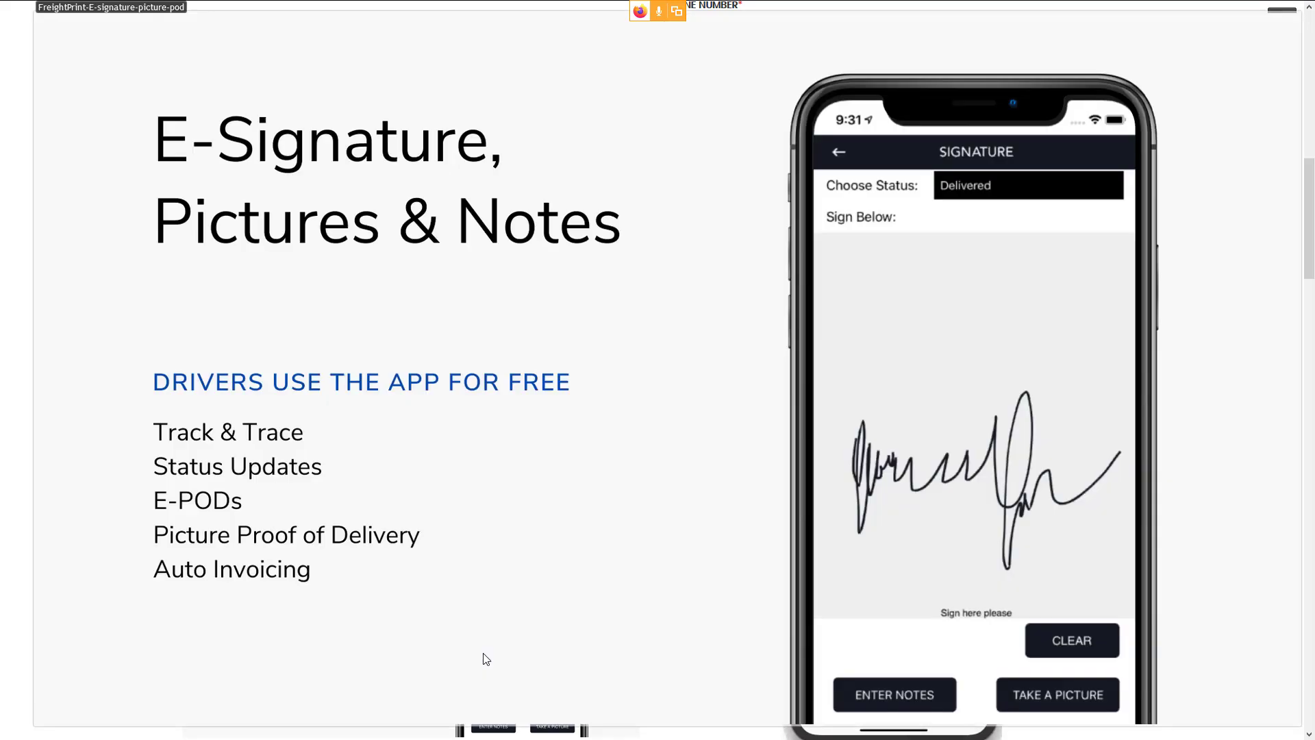
{"action": "left_click", "coordinate": [548, 657]}
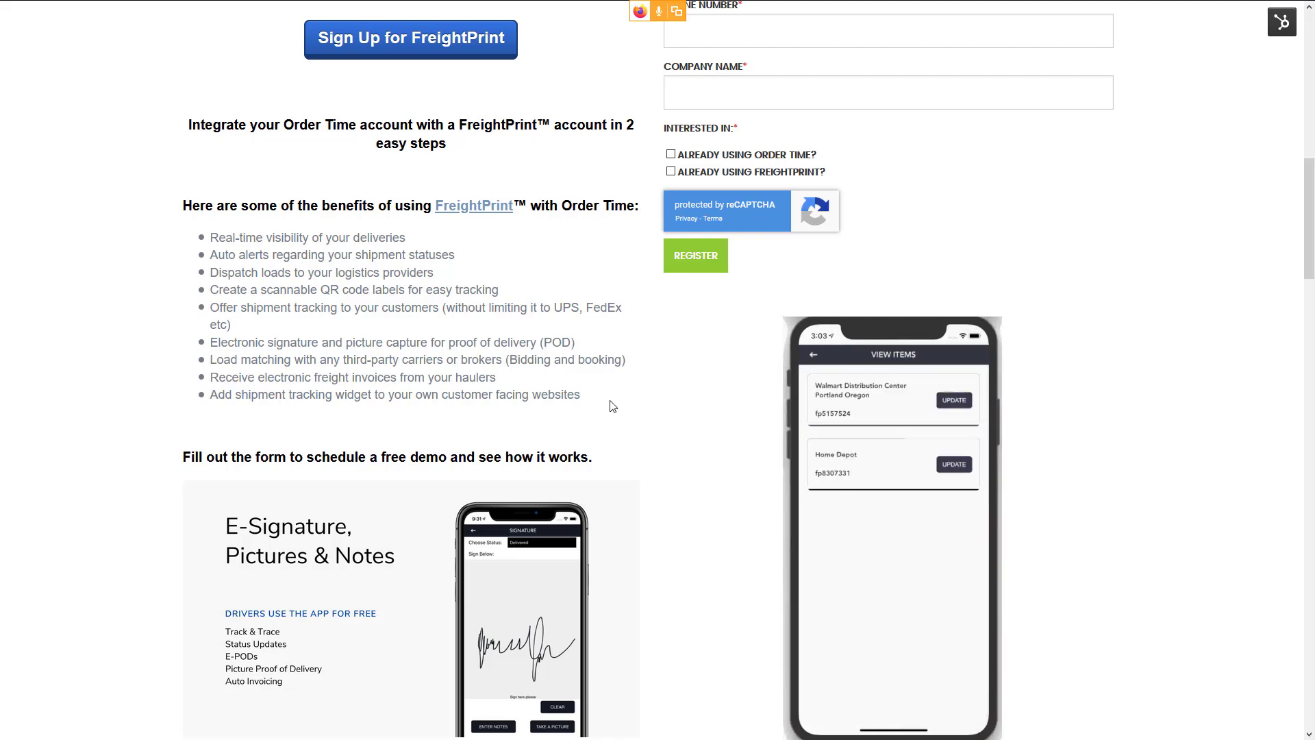
{"action": "scroll", "coordinate": [603, 411], "scroll_direction": "down", "scroll_amount": 1}
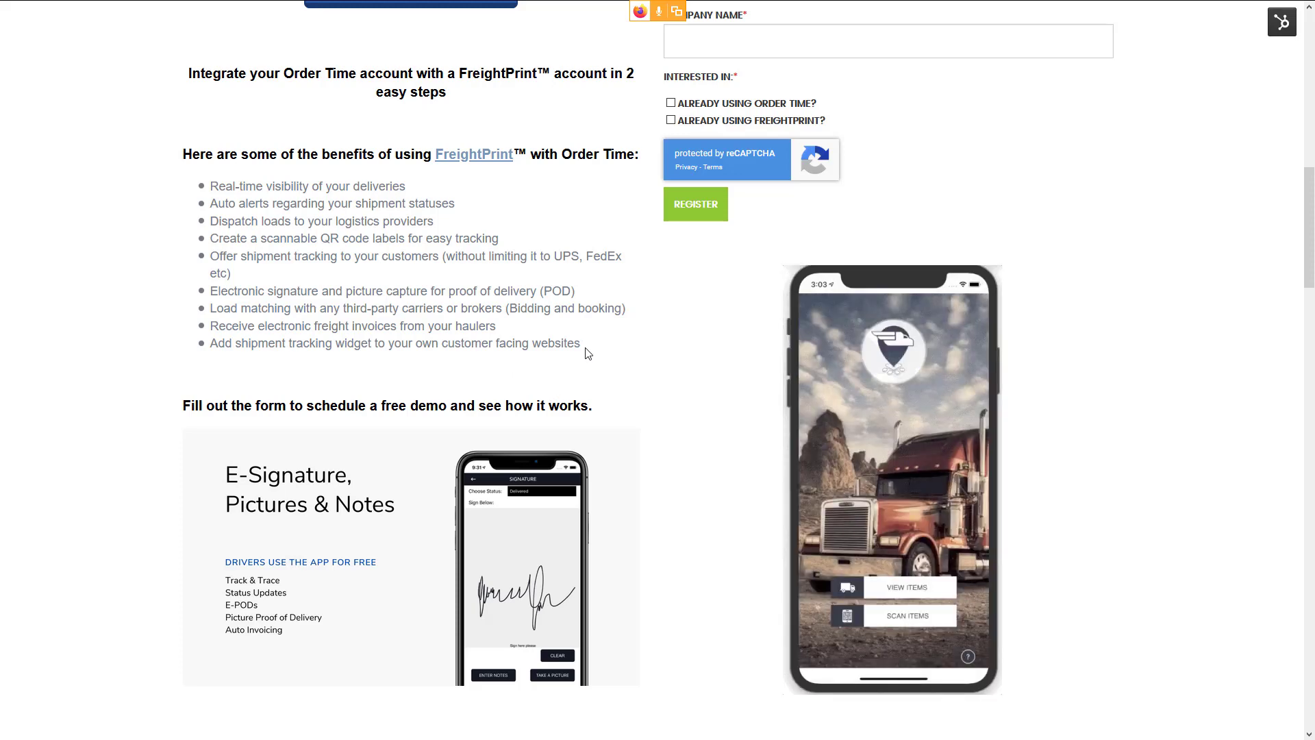
{"action": "middle_click", "coordinate": [603, 344]}
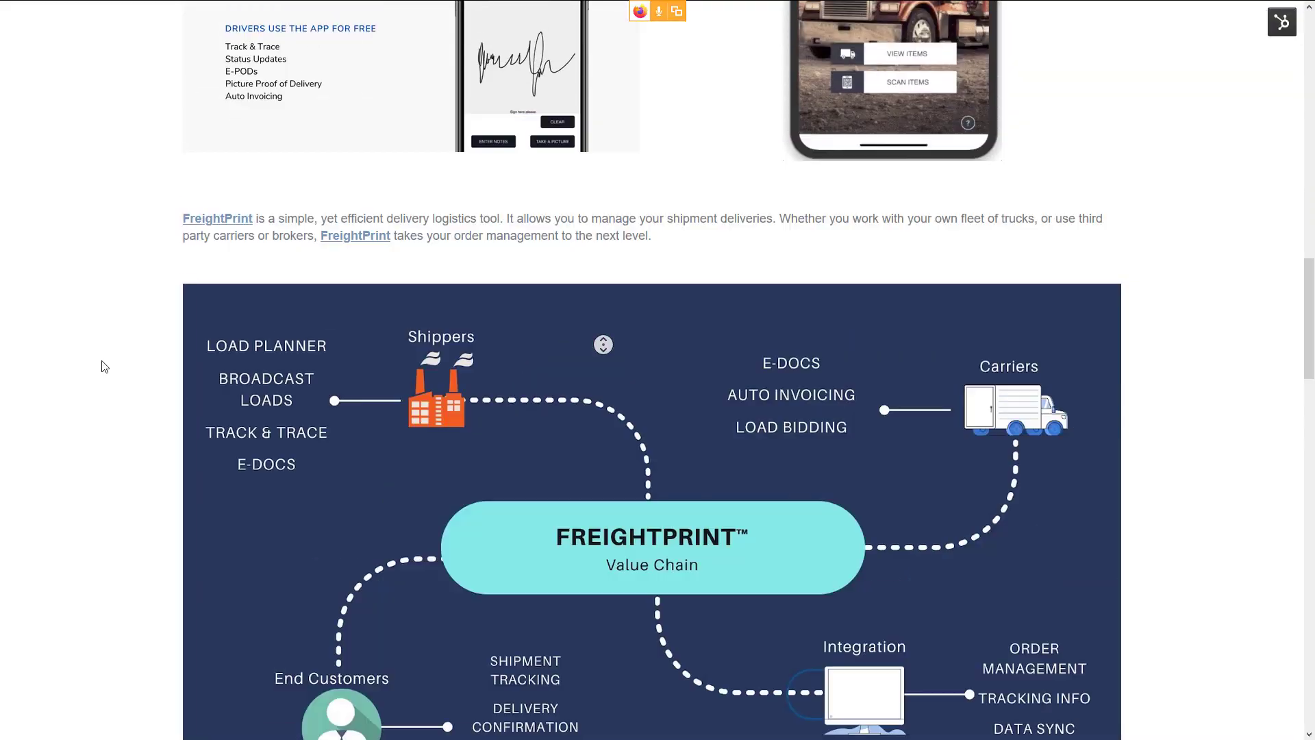
{"action": "left_click", "coordinate": [130, 393]}
{"action": "scroll", "coordinate": [1311, 325], "scroll_direction": "down", "scroll_amount": 3}
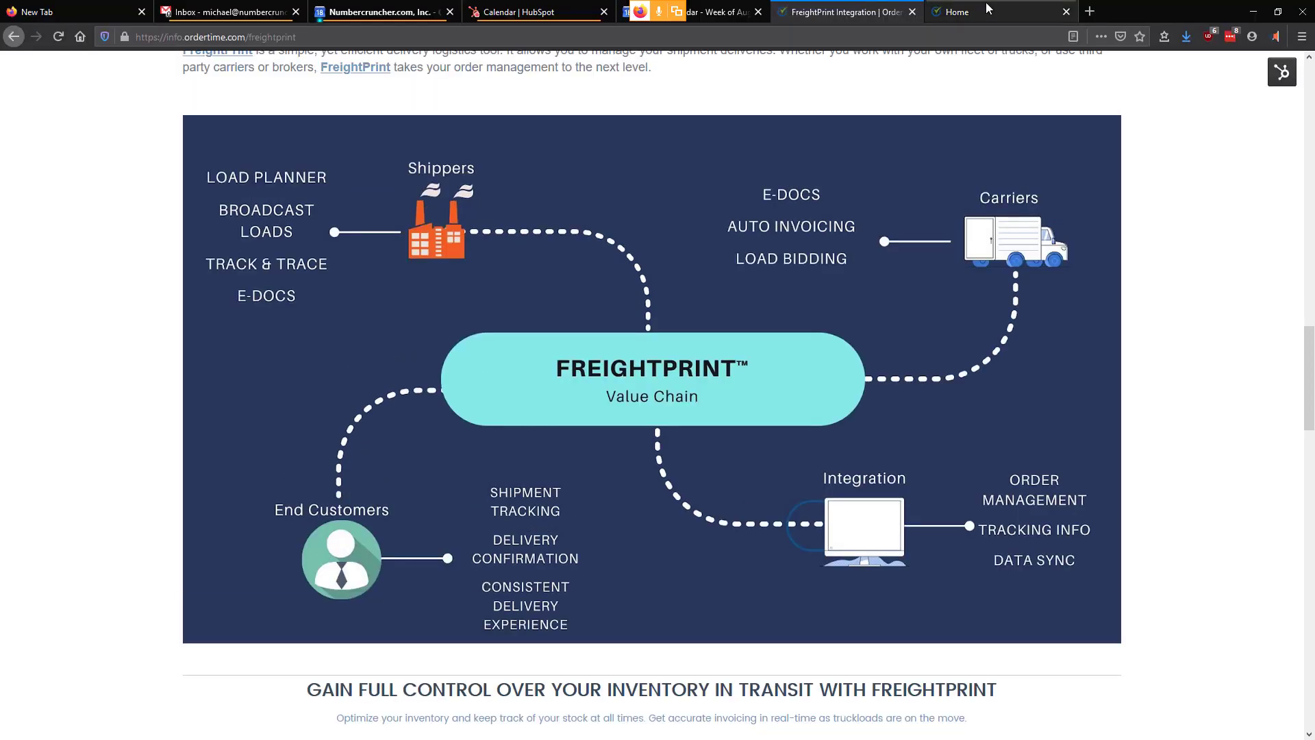
Open the Shipping Integration settings in Order Time's admin area and check the FreightPrint website linked from the Freight Print section.
{"action": "left_click", "coordinate": [1000, 11]}
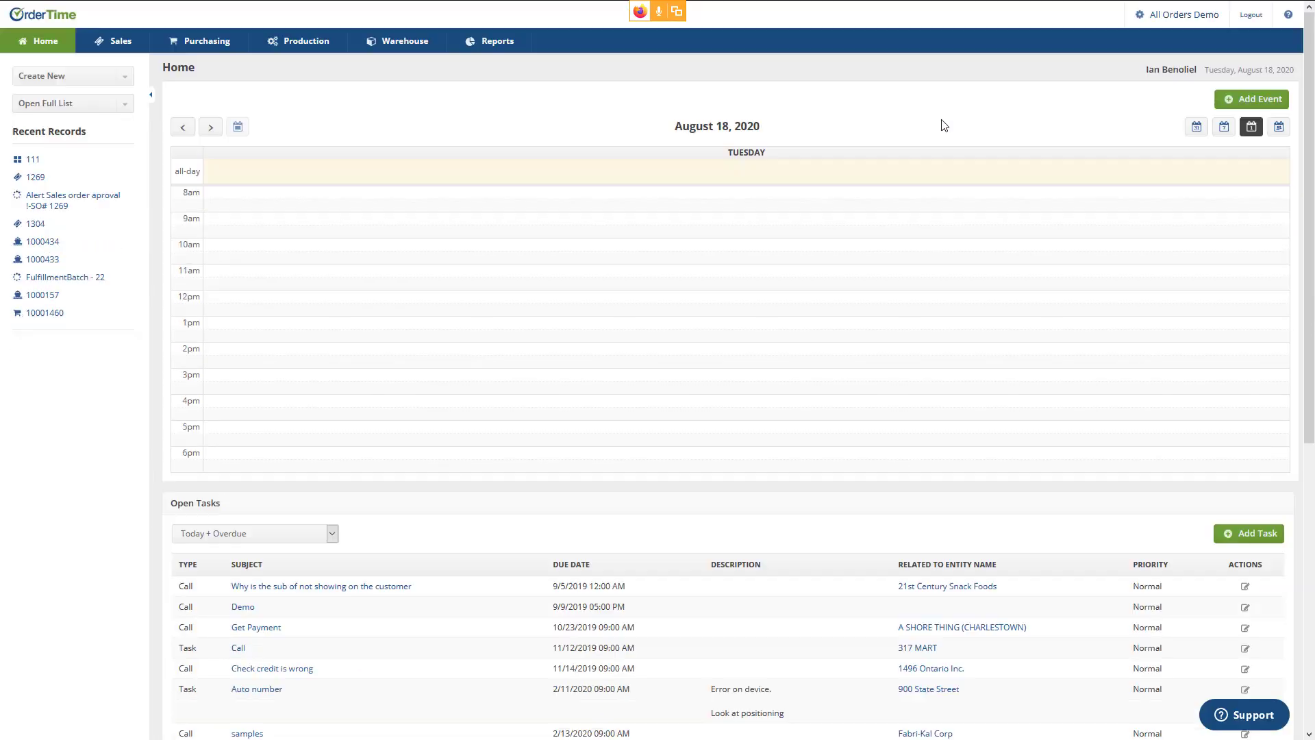
{"action": "left_click", "coordinate": [1164, 19]}
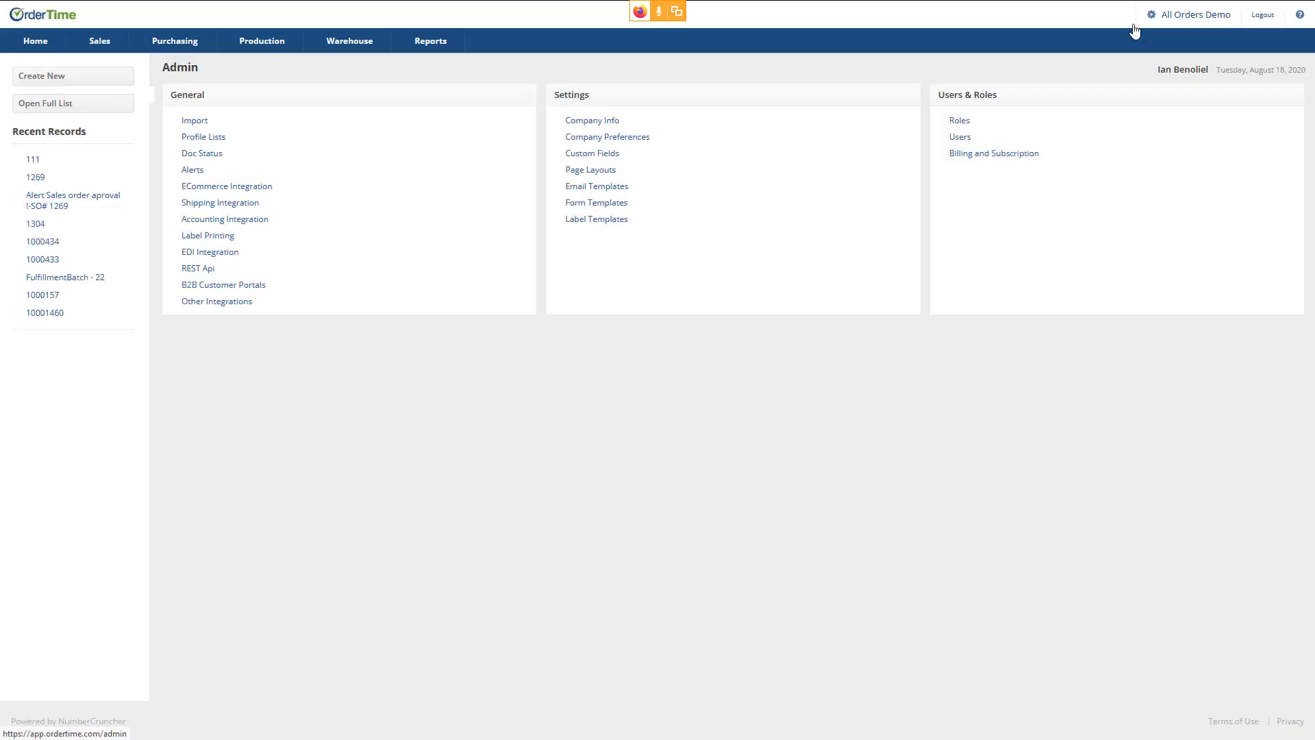
{"action": "left_click", "coordinate": [254, 206]}
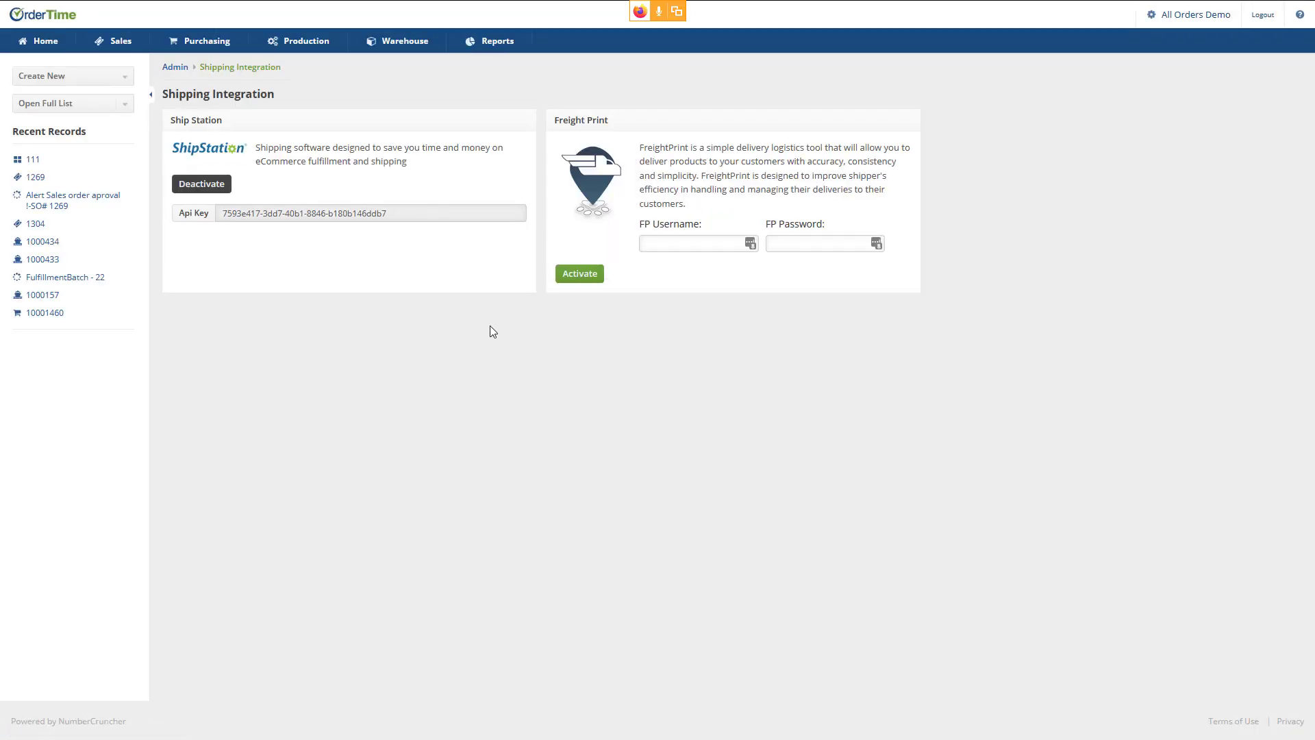
{"action": "left_click", "coordinate": [588, 184]}
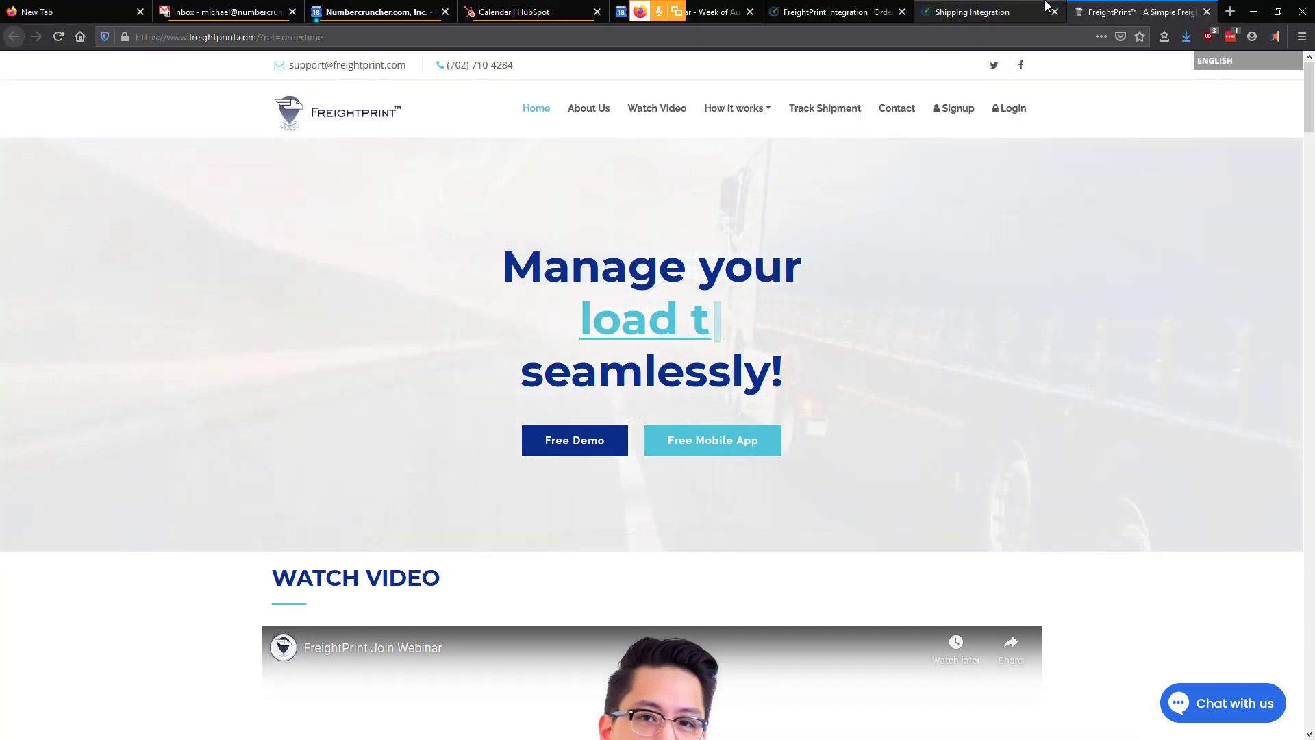
{"action": "left_click", "coordinate": [1005, 10]}
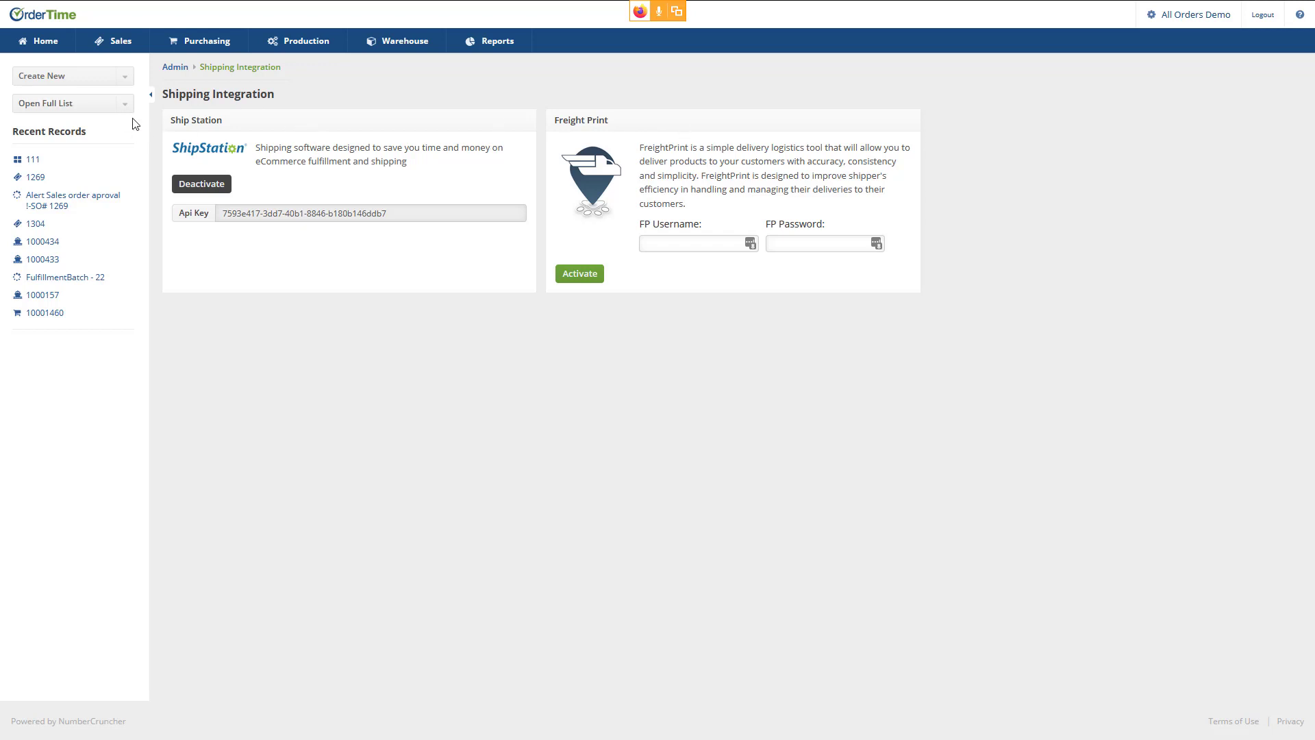
Open the full list of Ship Docs and view the newest ship doc for 1111 Nelson Brothers.
{"action": "left_click", "coordinate": [117, 106]}
{"action": "scroll", "coordinate": [95, 204], "scroll_direction": "down", "scroll_amount": 3}
{"action": "scroll", "coordinate": [96, 204], "scroll_direction": "down", "scroll_amount": 2}
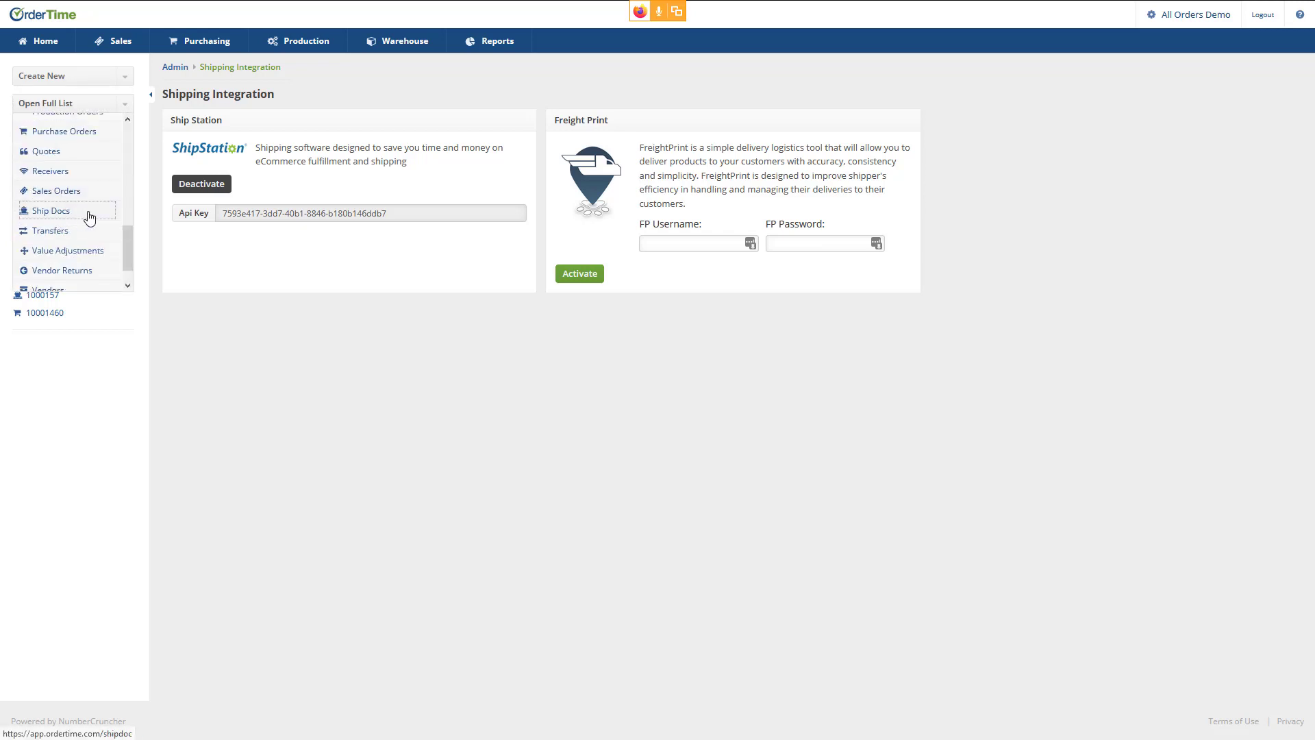
{"action": "left_click", "coordinate": [55, 211]}
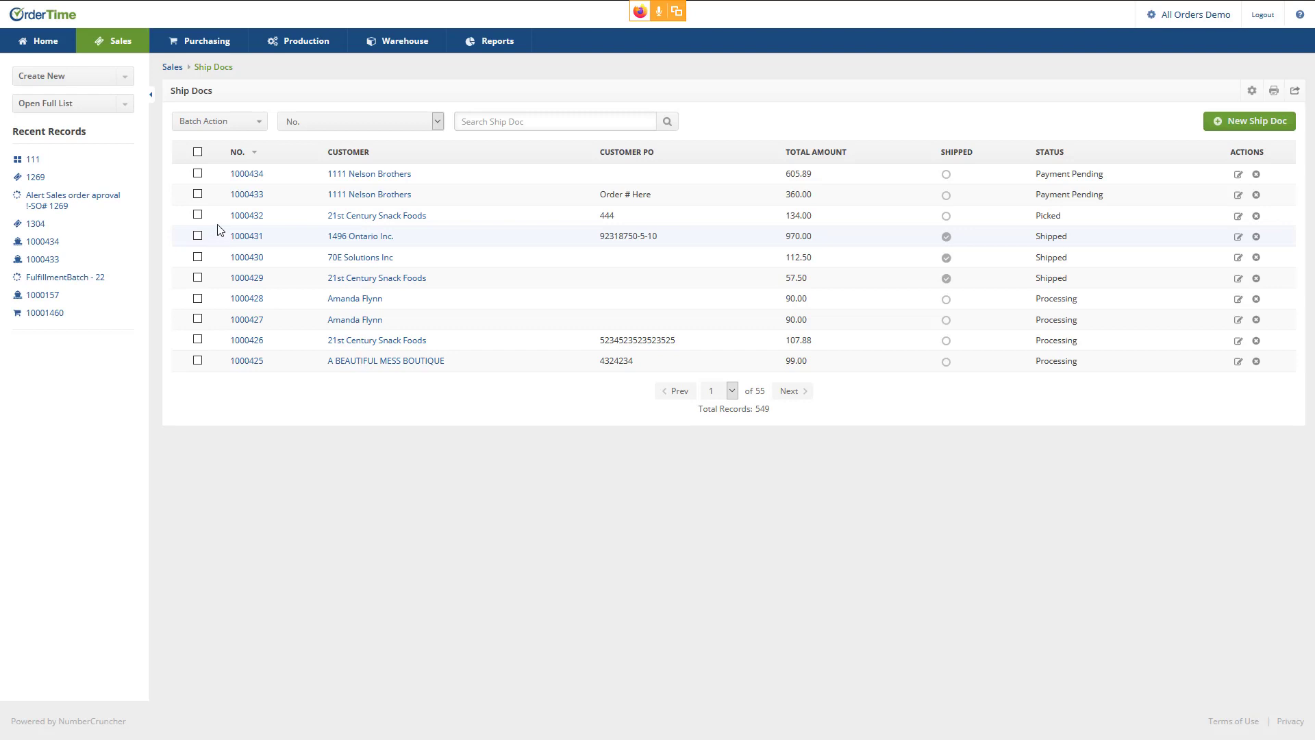
{"action": "left_click", "coordinate": [251, 179]}
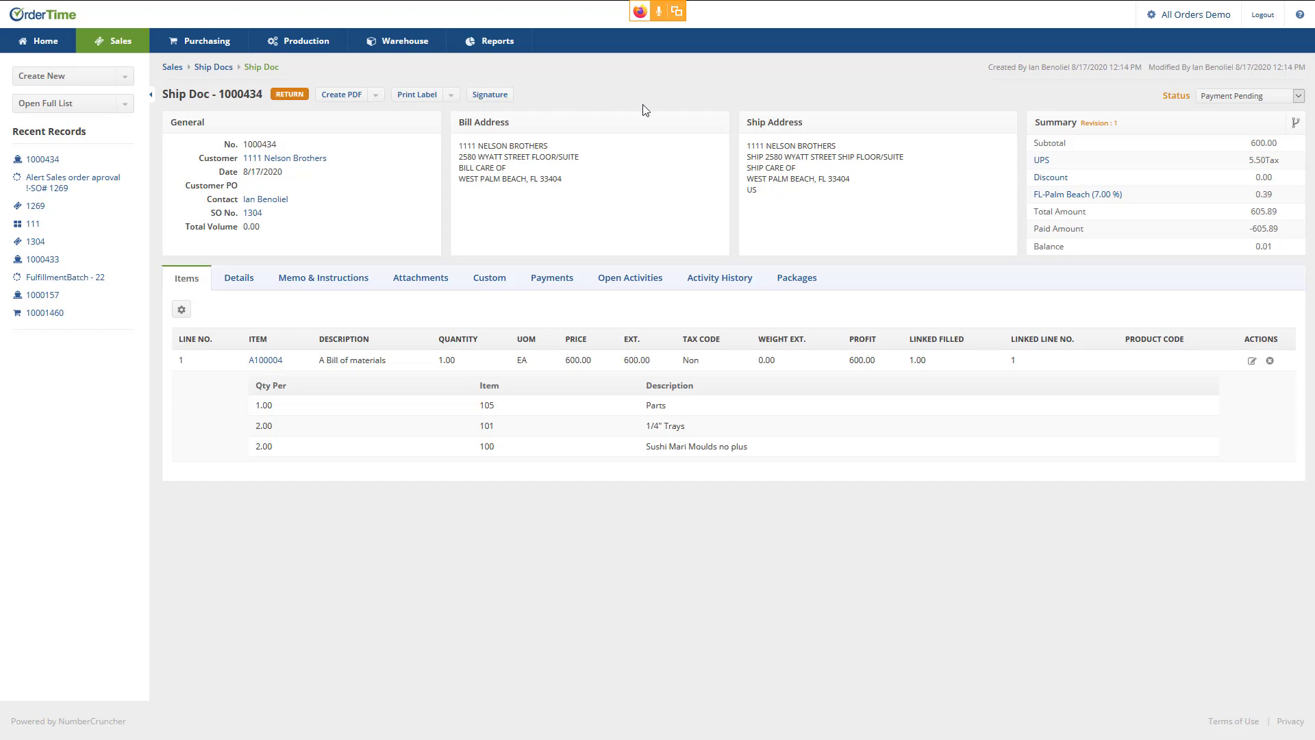
Leave the browser's full-screen view and switch to the Google Meet webinar window.
{"action": "mouse_move", "coordinate": [1010, 6]}
{"action": "key", "text": "F11"}
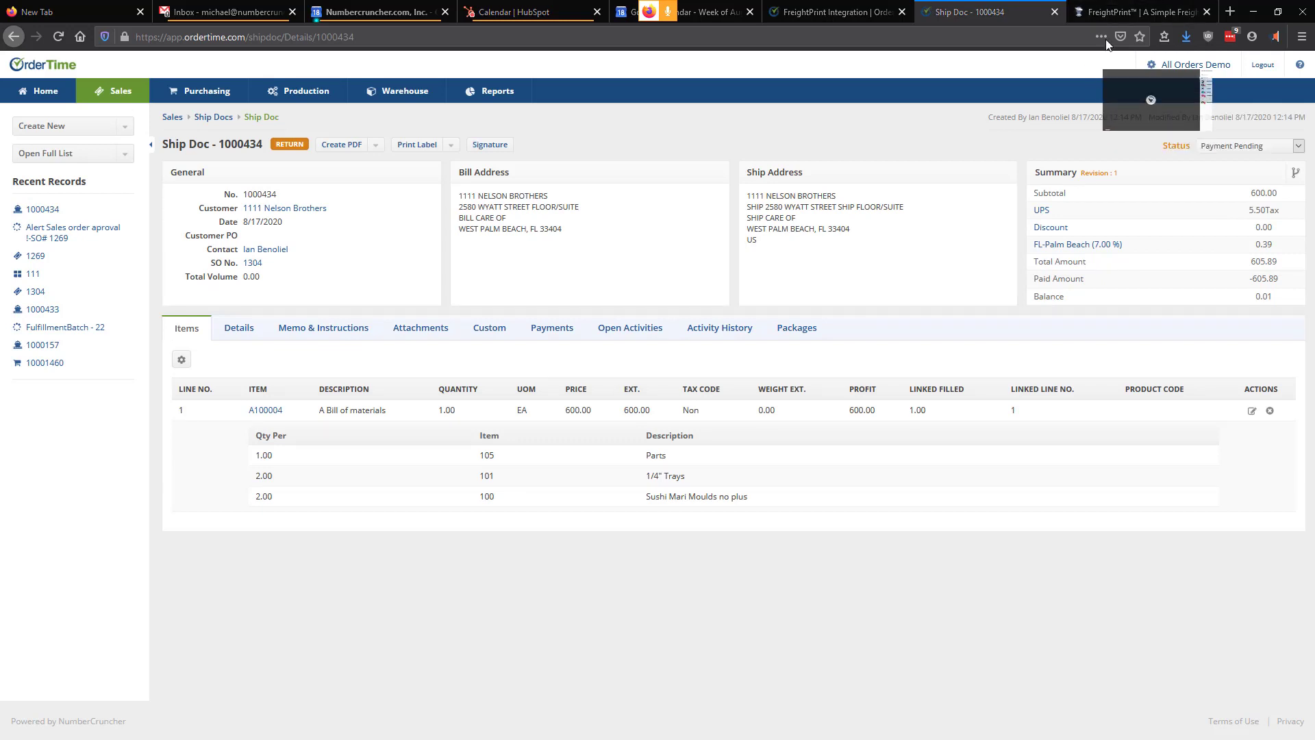
{"action": "key", "text": "alt+Tab"}
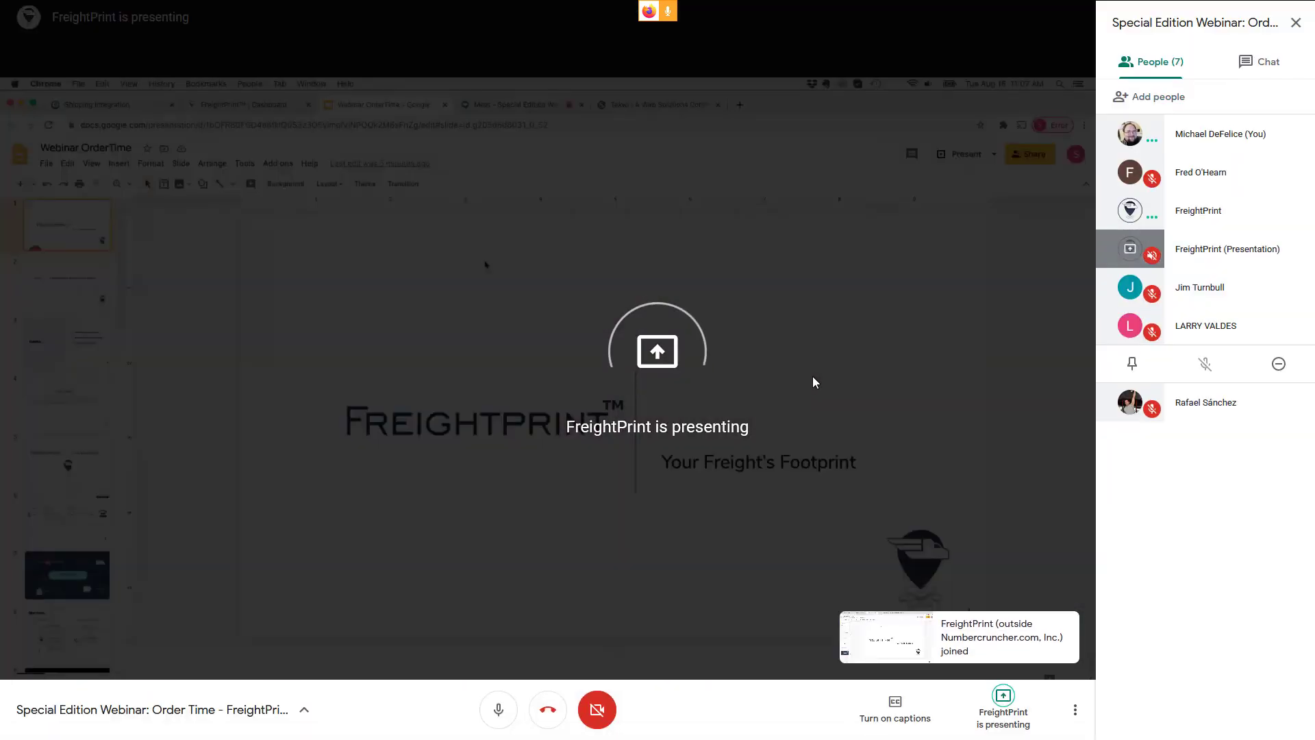
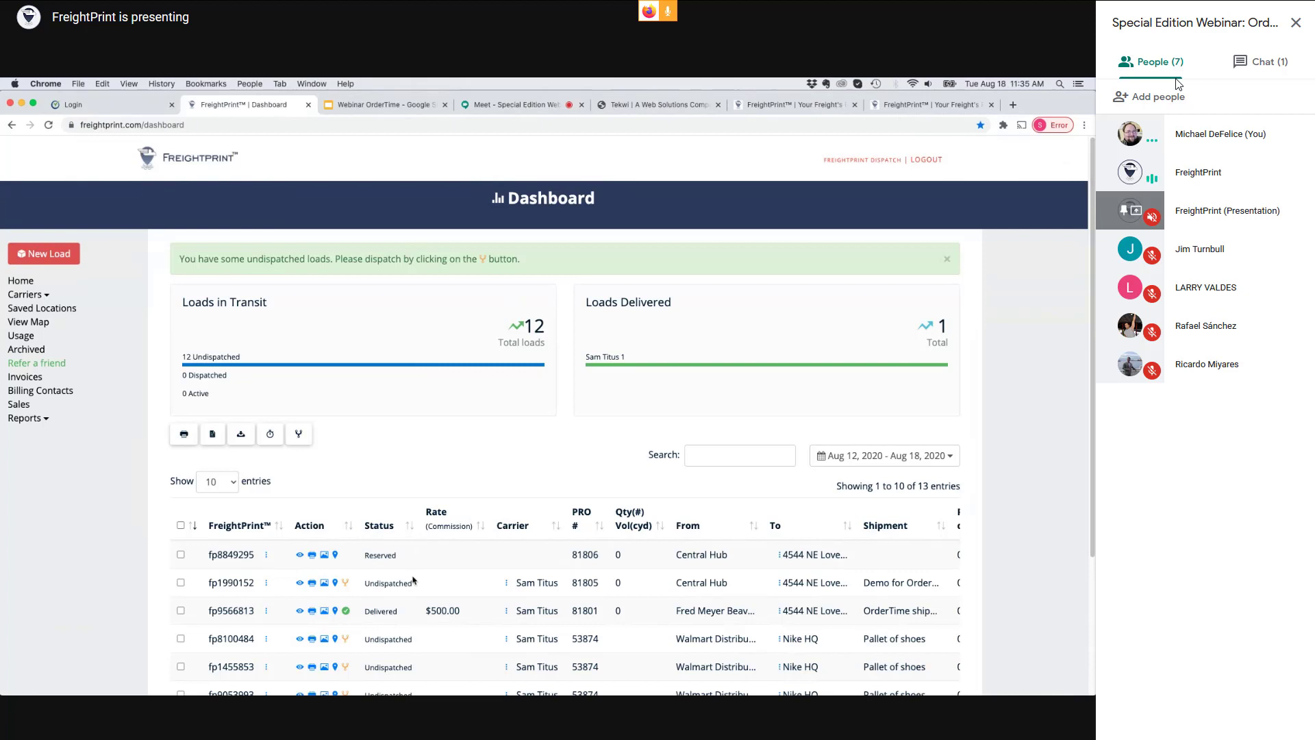
Review the loads on the FreightPrint dashboard, view the shipping label of the Reserved load, and return to the dashboard.
{"action": "scroll", "coordinate": [413, 582], "scroll_direction": "down", "scroll_amount": 1}
{"action": "scroll", "coordinate": [387, 561], "scroll_direction": "down", "scroll_amount": 4}
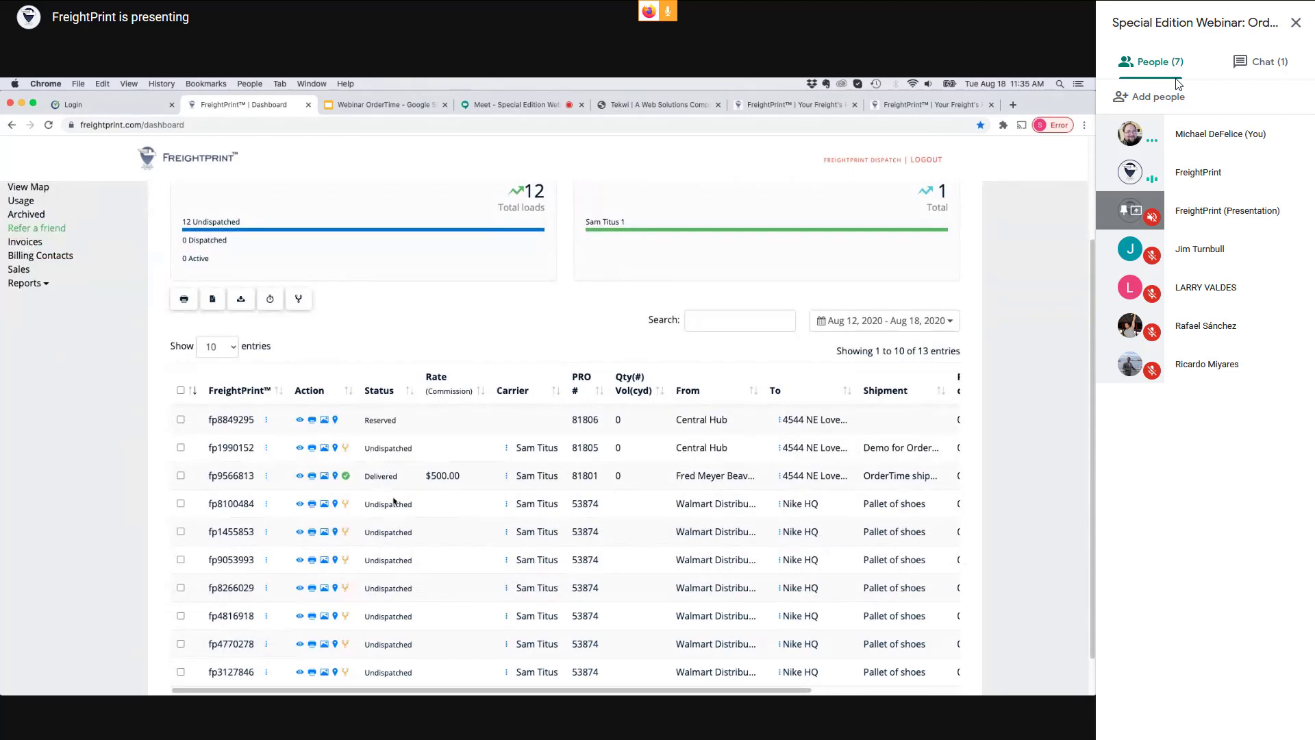
{"action": "scroll", "coordinate": [398, 547], "scroll_direction": "down", "scroll_amount": 2}
{"action": "scroll", "coordinate": [387, 517], "scroll_direction": "up", "scroll_amount": 3}
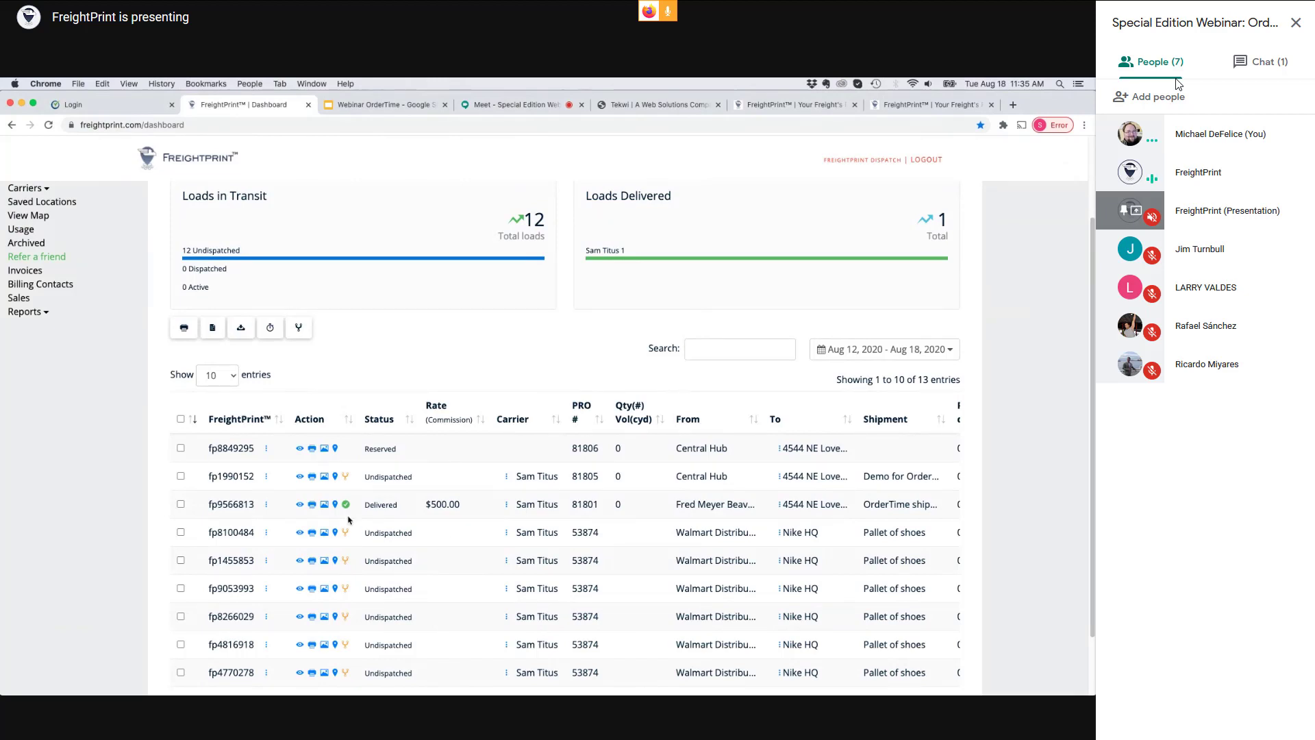
{"action": "left_click", "coordinate": [326, 451]}
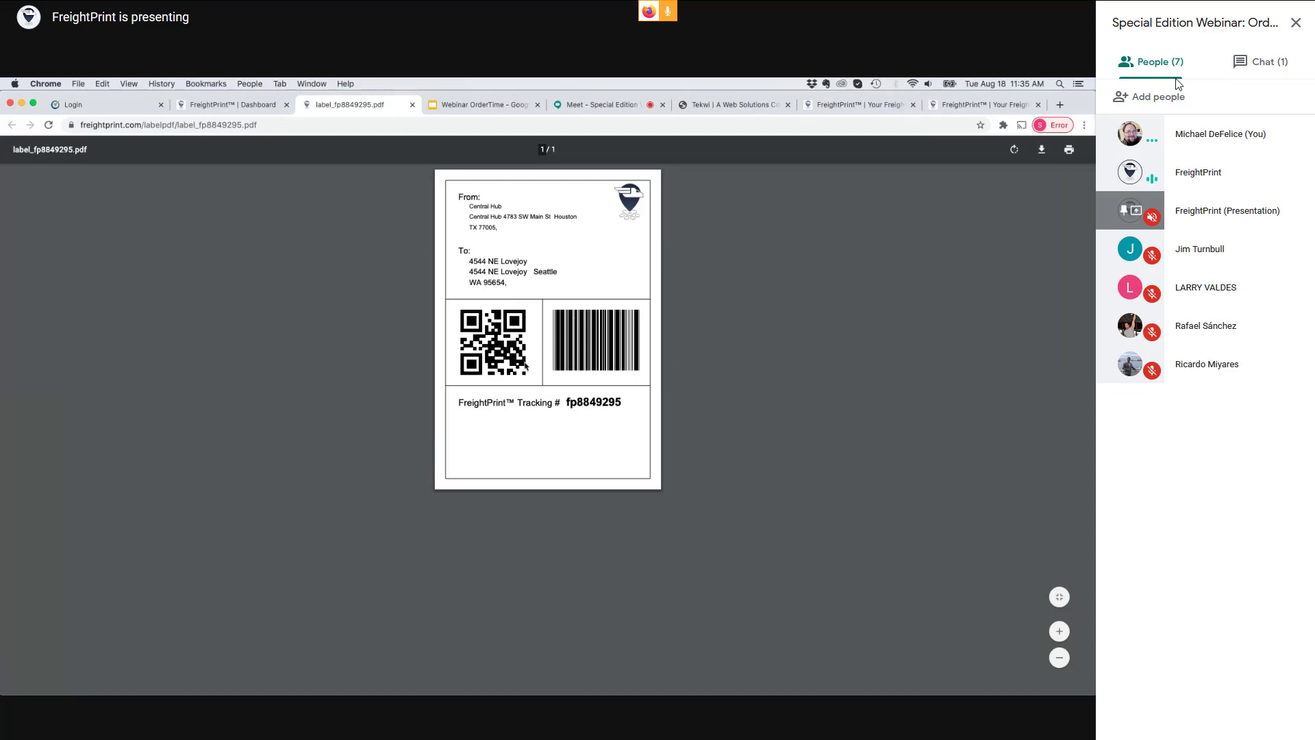
{"action": "left_click", "coordinate": [263, 108]}
Select the Reserved load from Central Hub on the dashboard and open its status update form.
{"action": "left_click", "coordinate": [181, 554]}
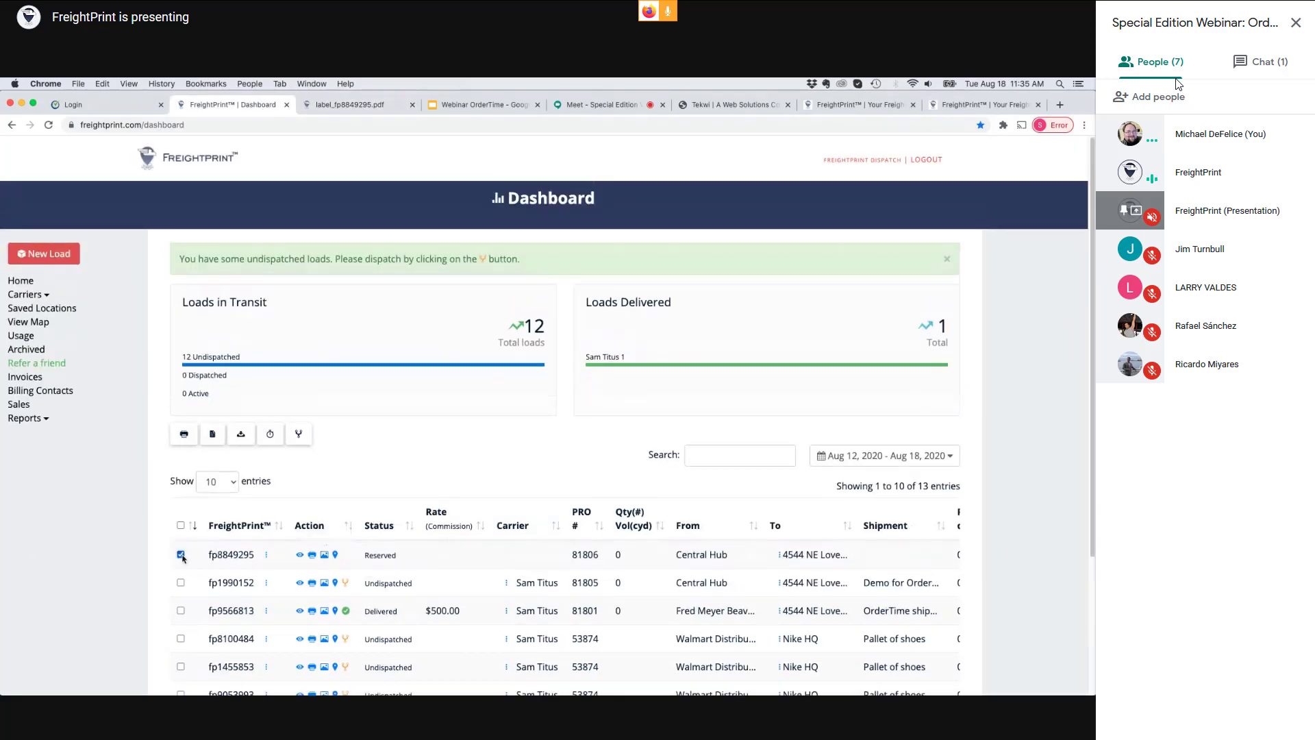
{"action": "left_click", "coordinate": [270, 435]}
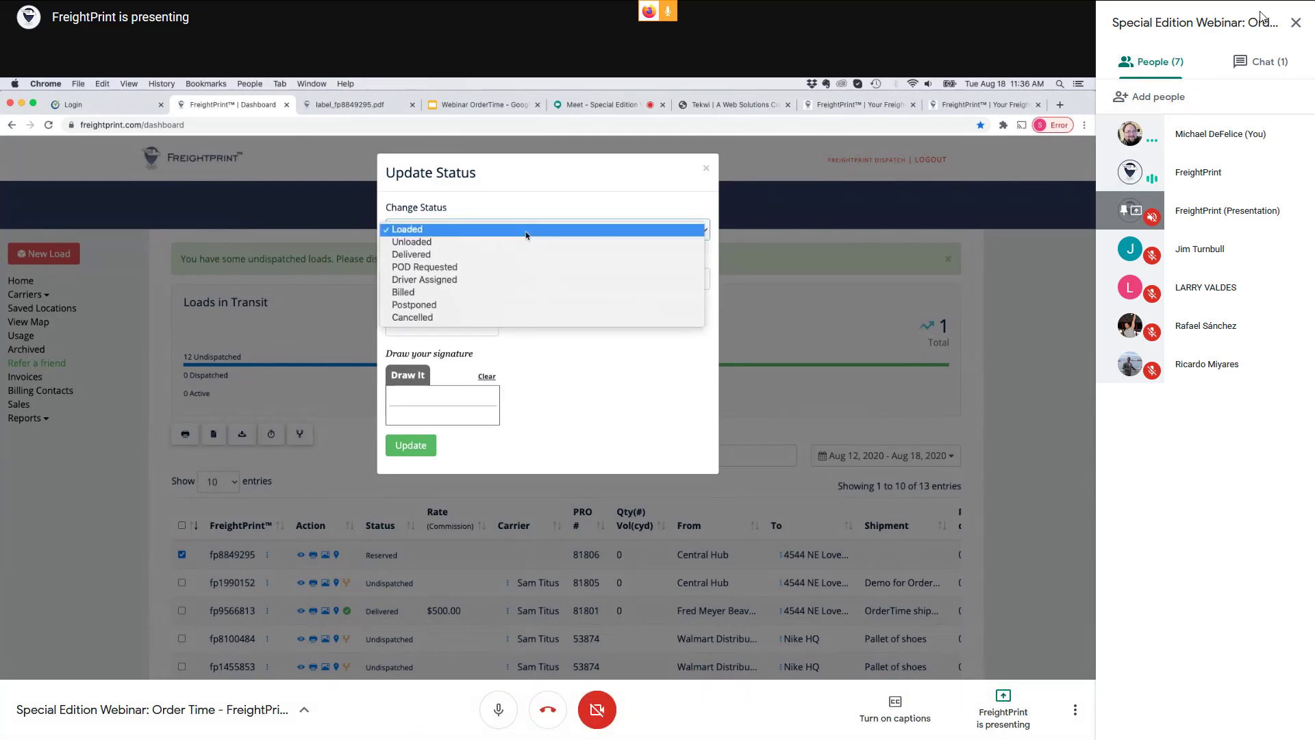
Read the unread message in the meeting chat and close the side panel.
{"action": "left_click", "coordinate": [1295, 21]}
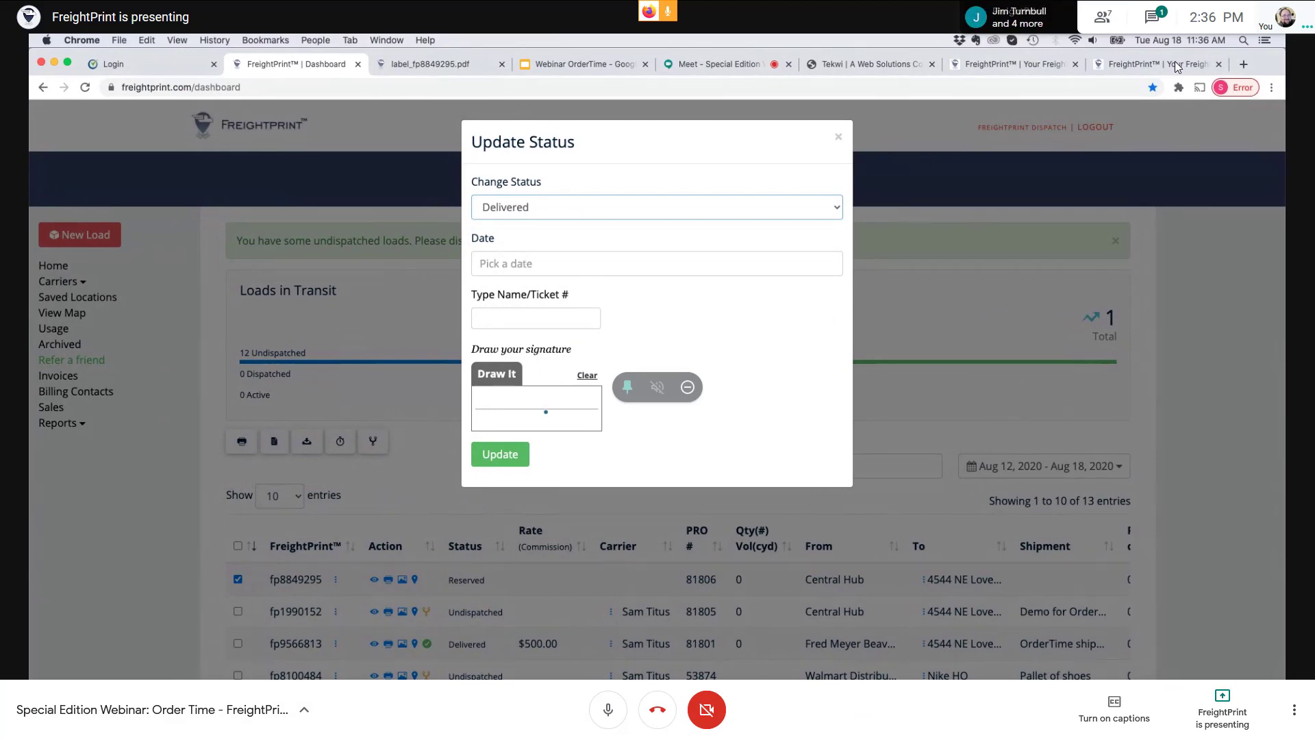
{"action": "left_click", "coordinate": [1152, 16]}
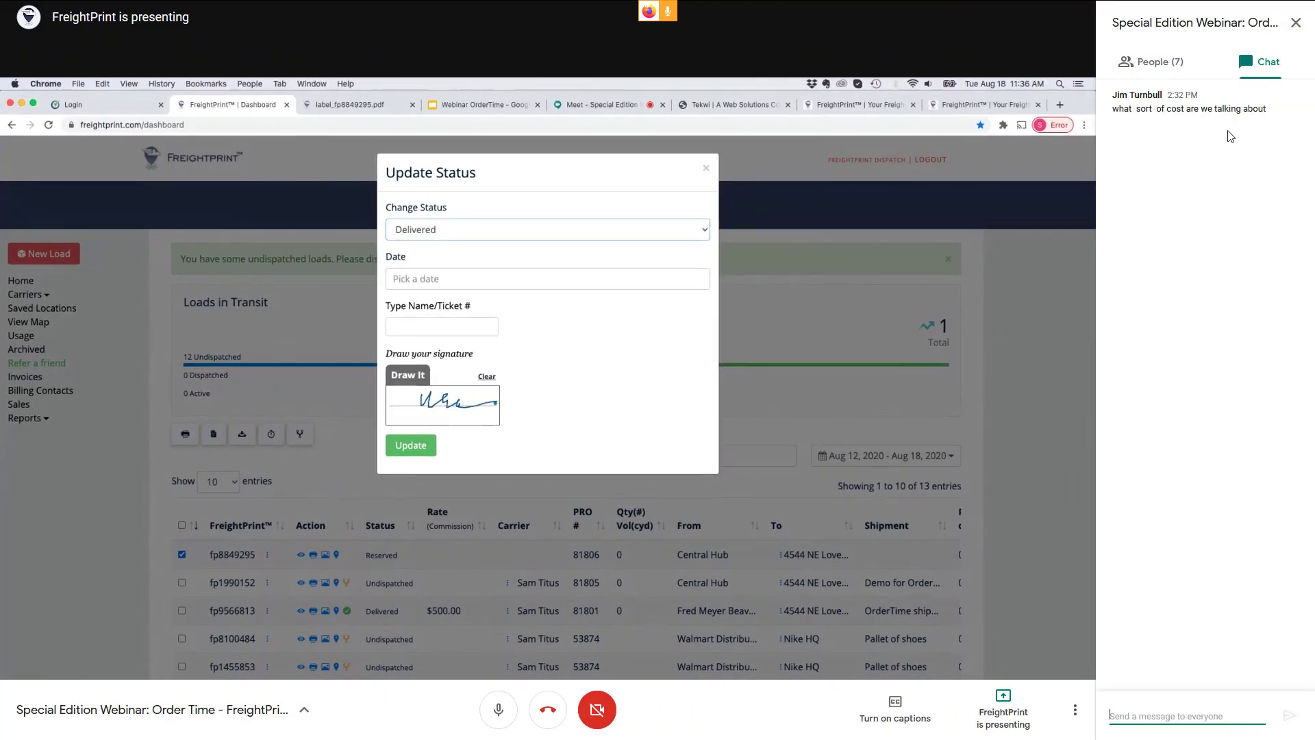
{"action": "left_click", "coordinate": [1295, 22]}
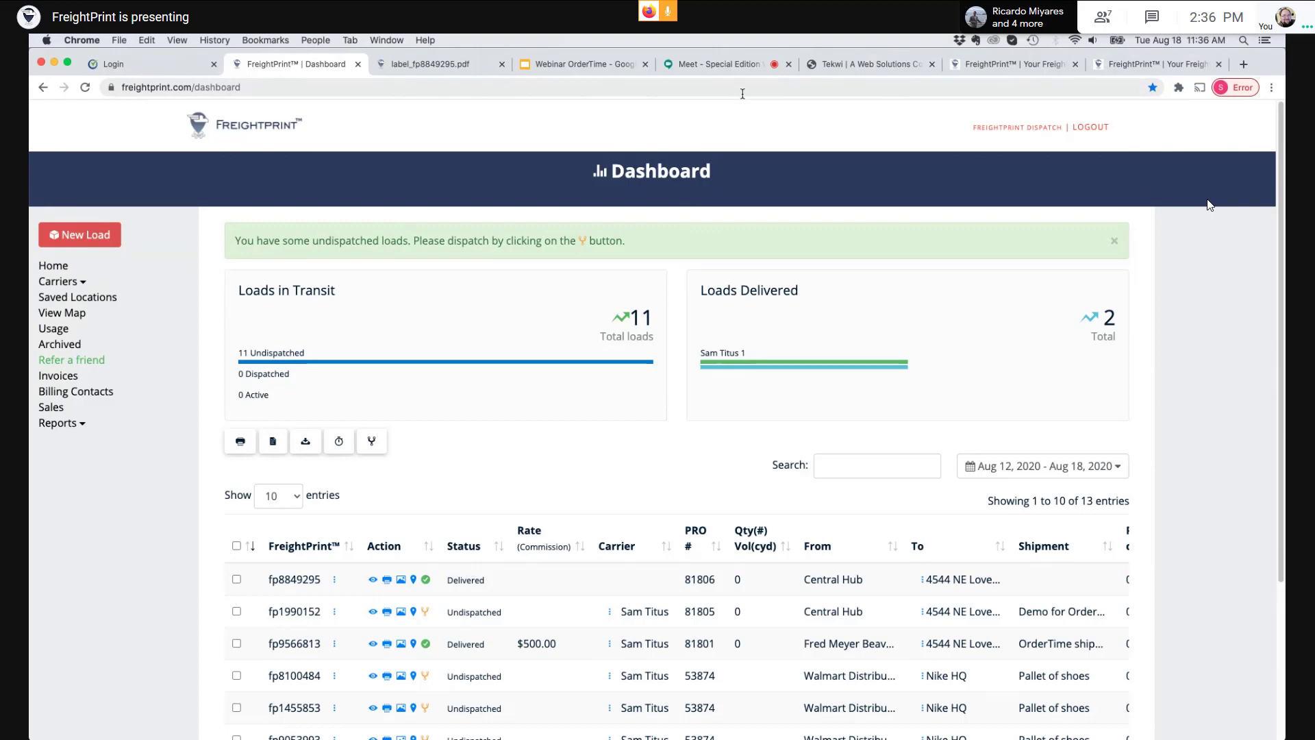
Switch to the shipment status page and try to load the shortened address freightprint.com/s.
{"action": "left_click", "coordinate": [996, 67]}
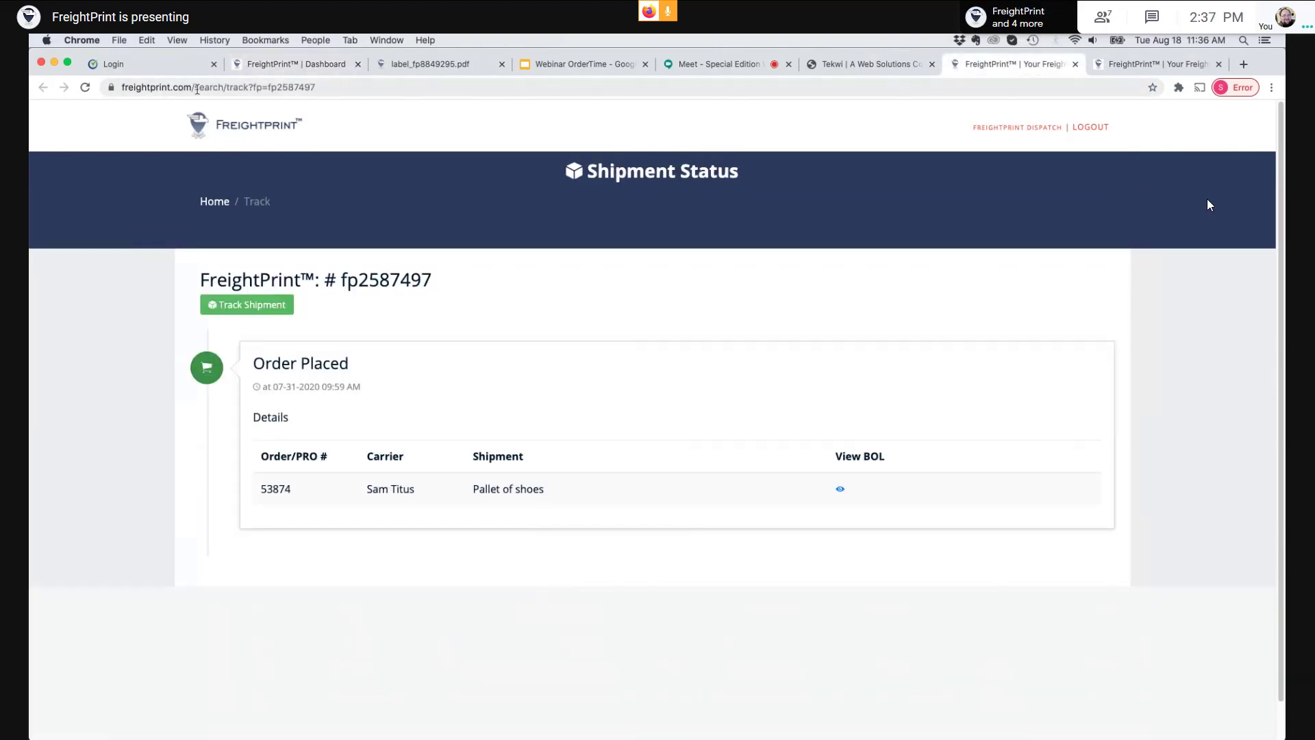
{"action": "left_click_drag", "start_coordinate": [198, 87], "coordinate": [541, 86]}
{"action": "type", "text": "s"}
{"action": "key", "text": "Return"}
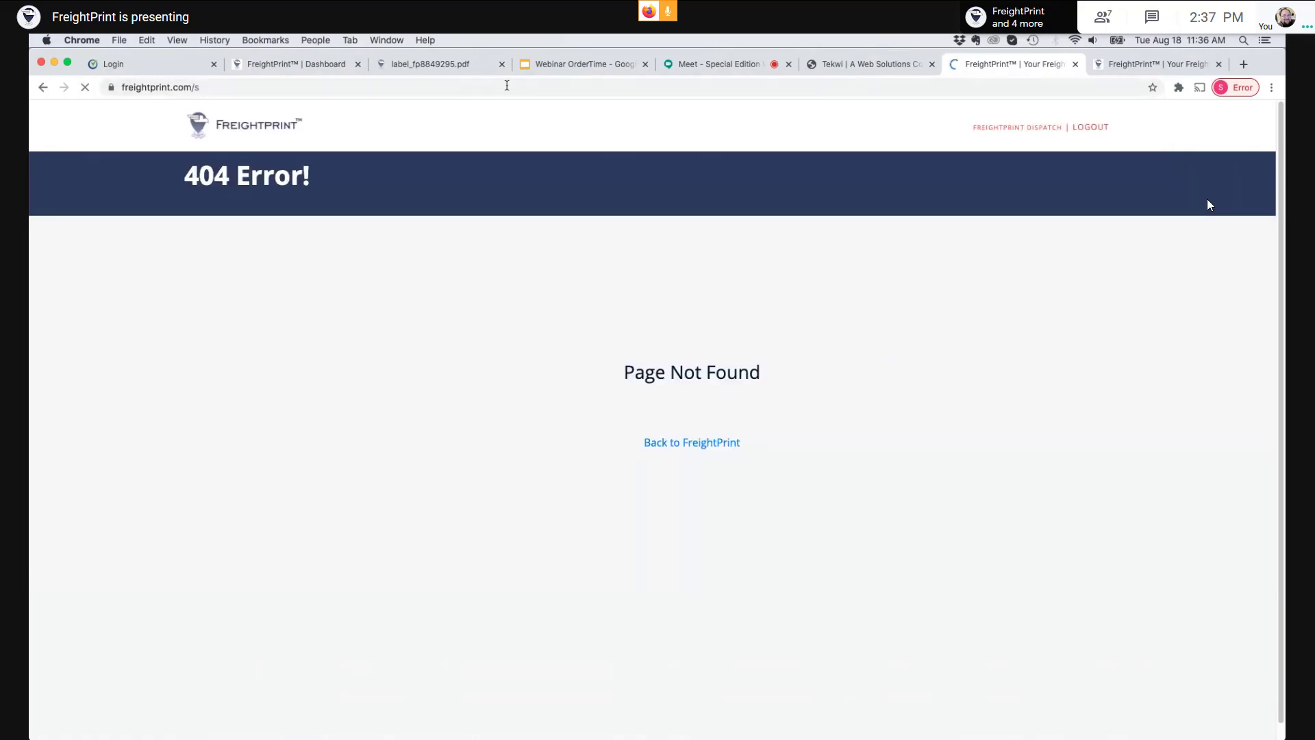
{"action": "left_click", "coordinate": [289, 87]}
{"action": "type", "text": "https://www.freightprint.com/"}
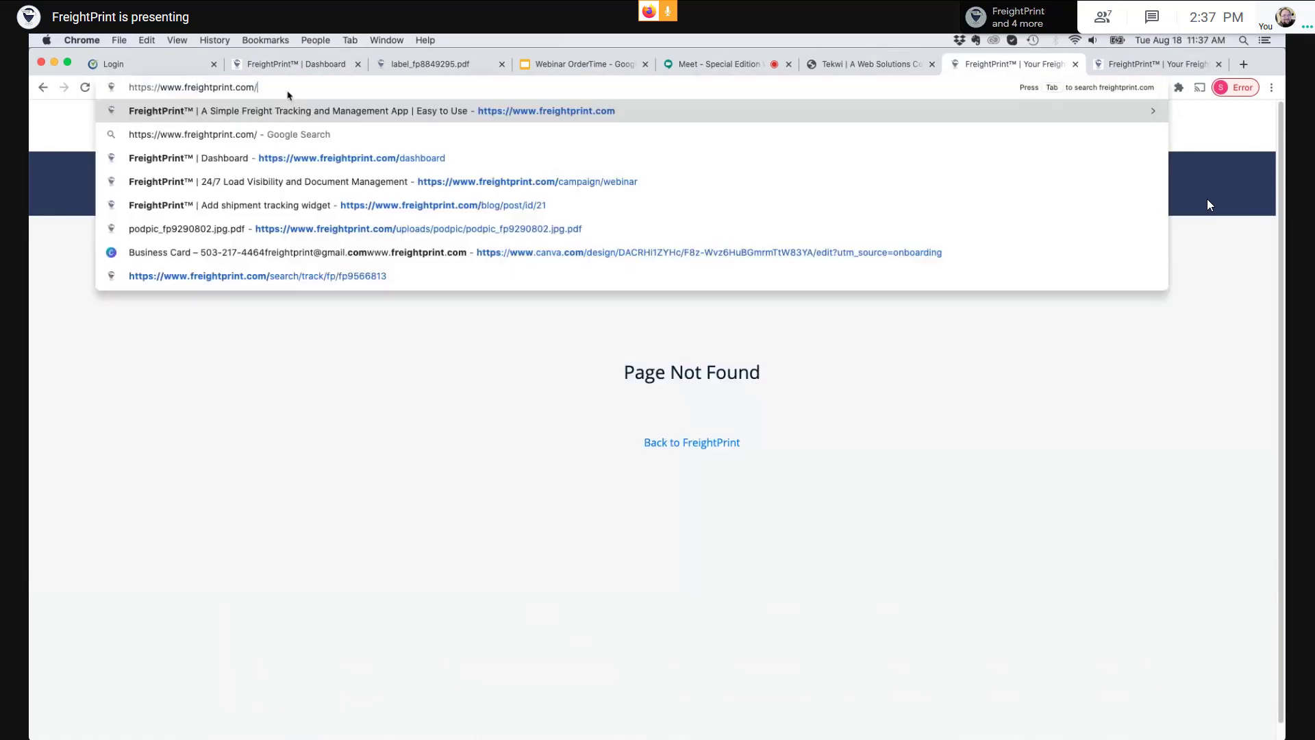
{"action": "key", "text": "Return"}
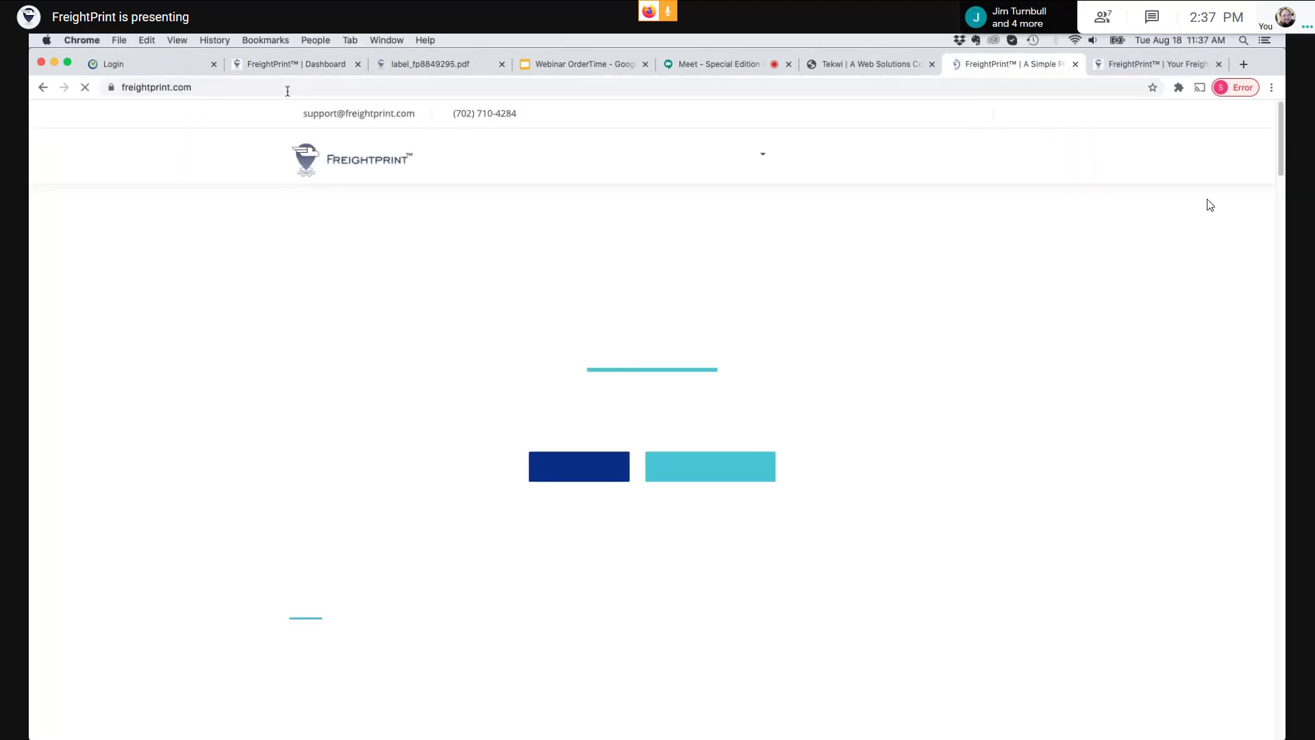
{"action": "scroll", "coordinate": [734, 299], "scroll_direction": "down", "scroll_amount": 2}
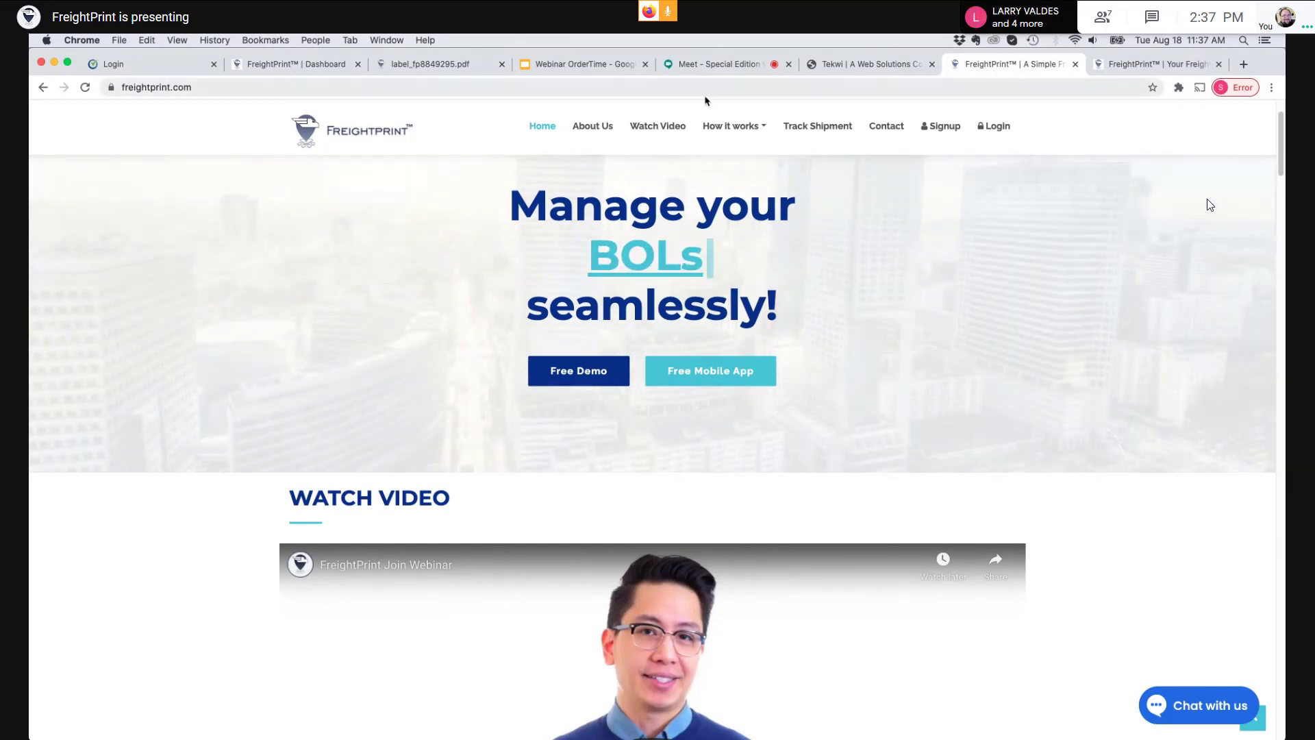
Return to the FreightPrint dashboard and look through the list of loads and their statuses.
{"action": "left_click", "coordinate": [345, 65]}
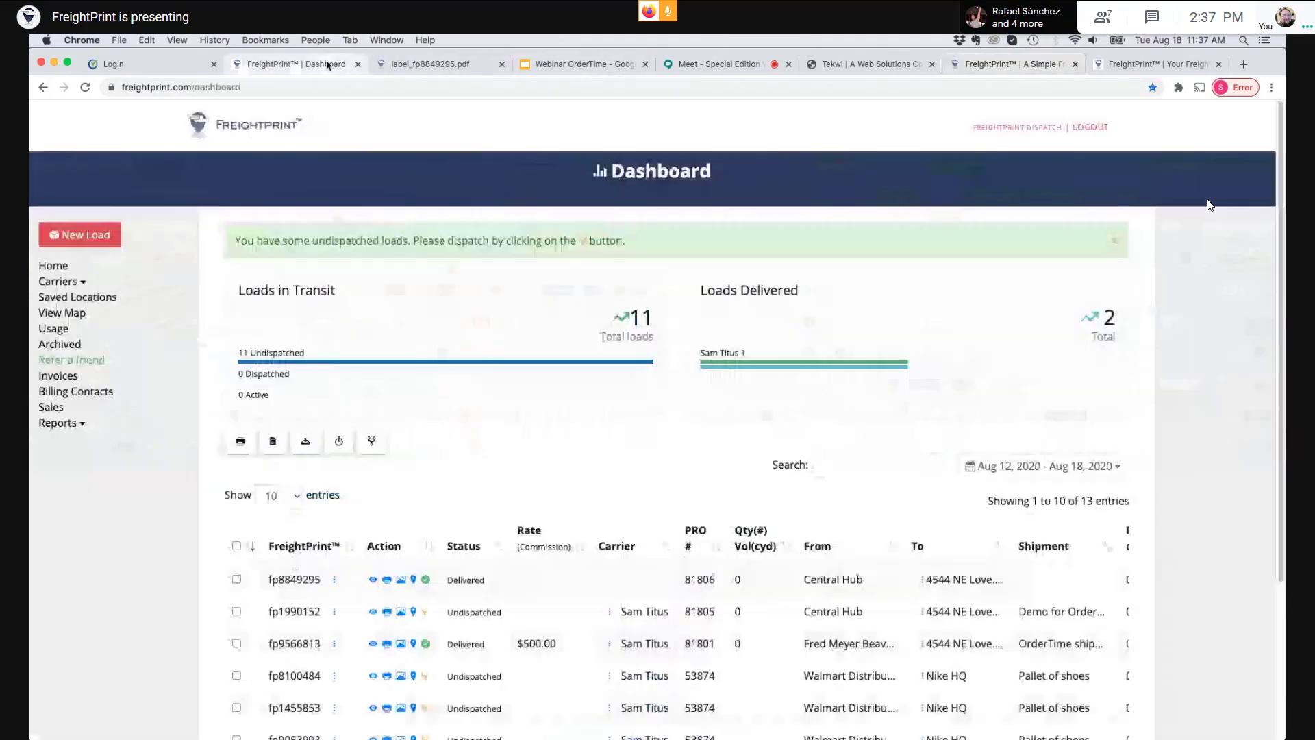
{"action": "scroll", "coordinate": [897, 345], "scroll_direction": "down", "scroll_amount": 5}
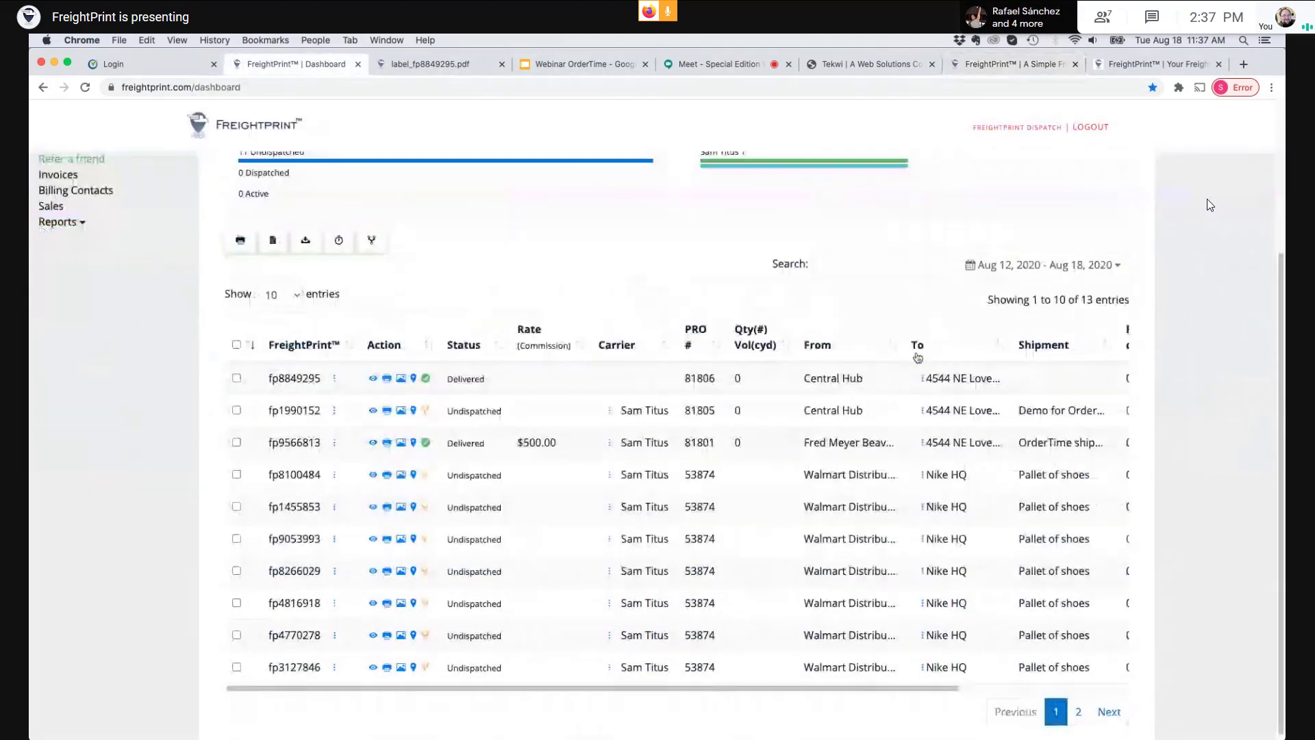
{"action": "scroll", "coordinate": [918, 346], "scroll_direction": "up", "scroll_amount": 4}
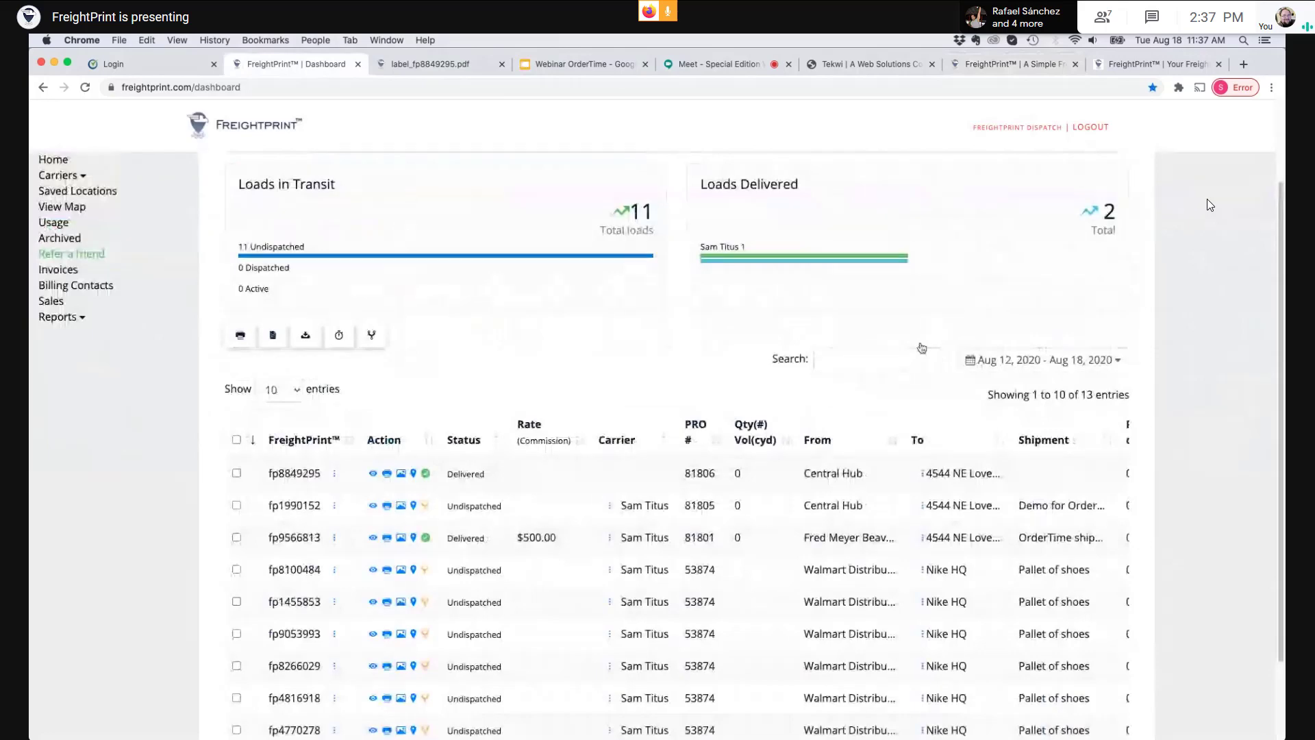
Look over the loads summary on the dashboard and open the Invoices page to view its invoice status.
{"action": "scroll", "coordinate": [922, 348], "scroll_direction": "up", "scroll_amount": 2}
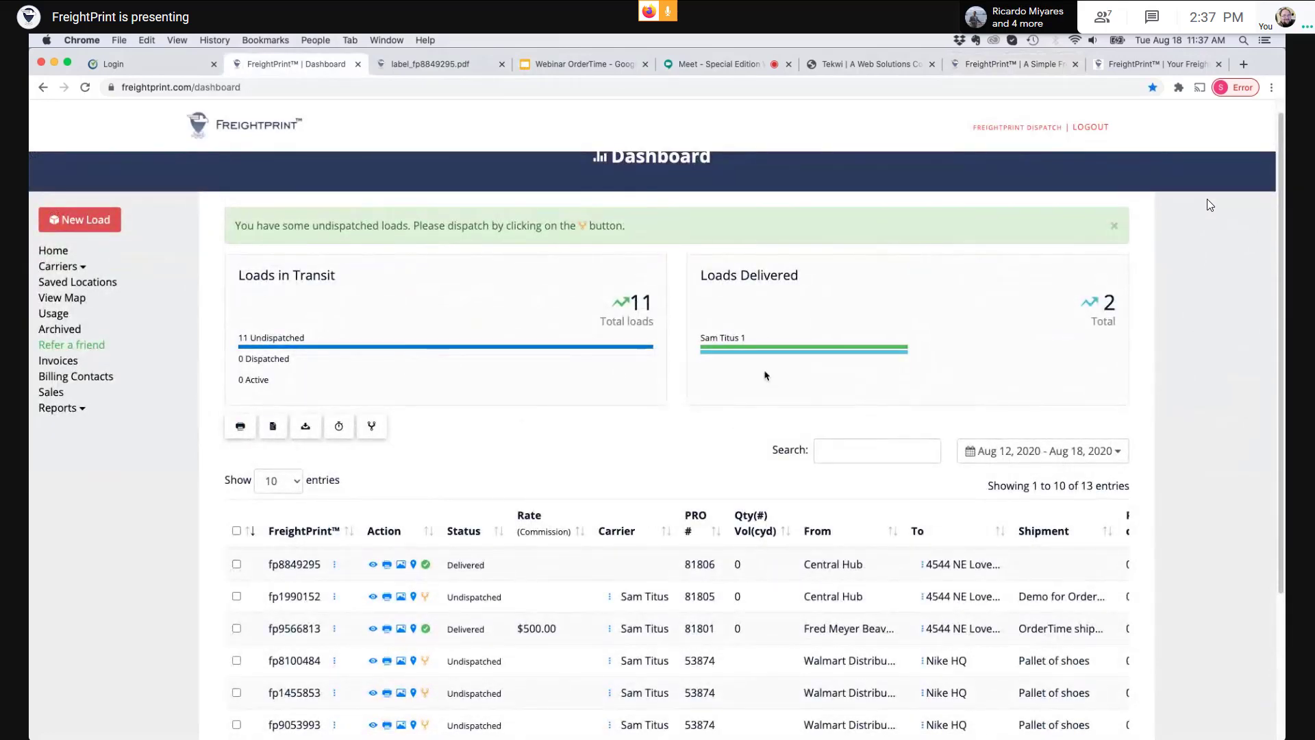
{"action": "scroll", "coordinate": [767, 377], "scroll_direction": "down", "scroll_amount": 1}
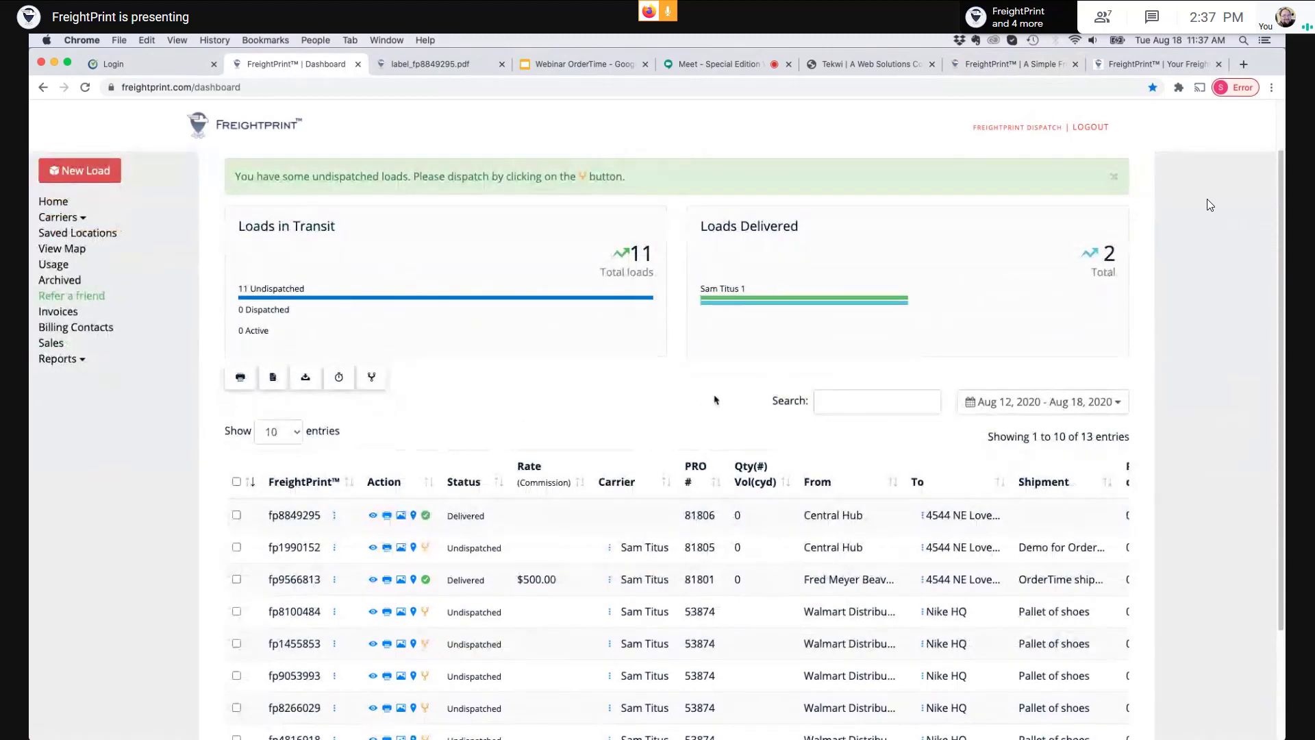
{"action": "scroll", "coordinate": [684, 396], "scroll_direction": "up", "scroll_amount": 1}
{"action": "scroll", "coordinate": [685, 396], "scroll_direction": "up", "scroll_amount": 1}
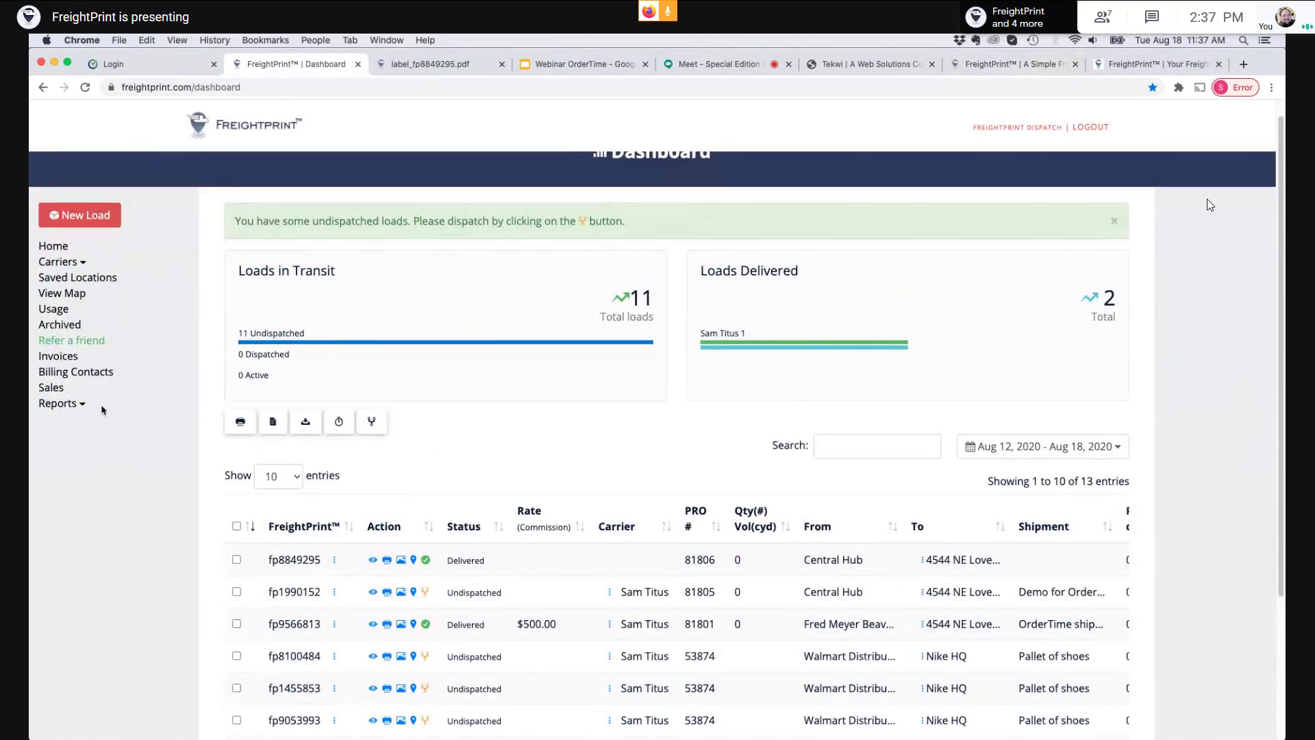
{"action": "left_click", "coordinate": [73, 362]}
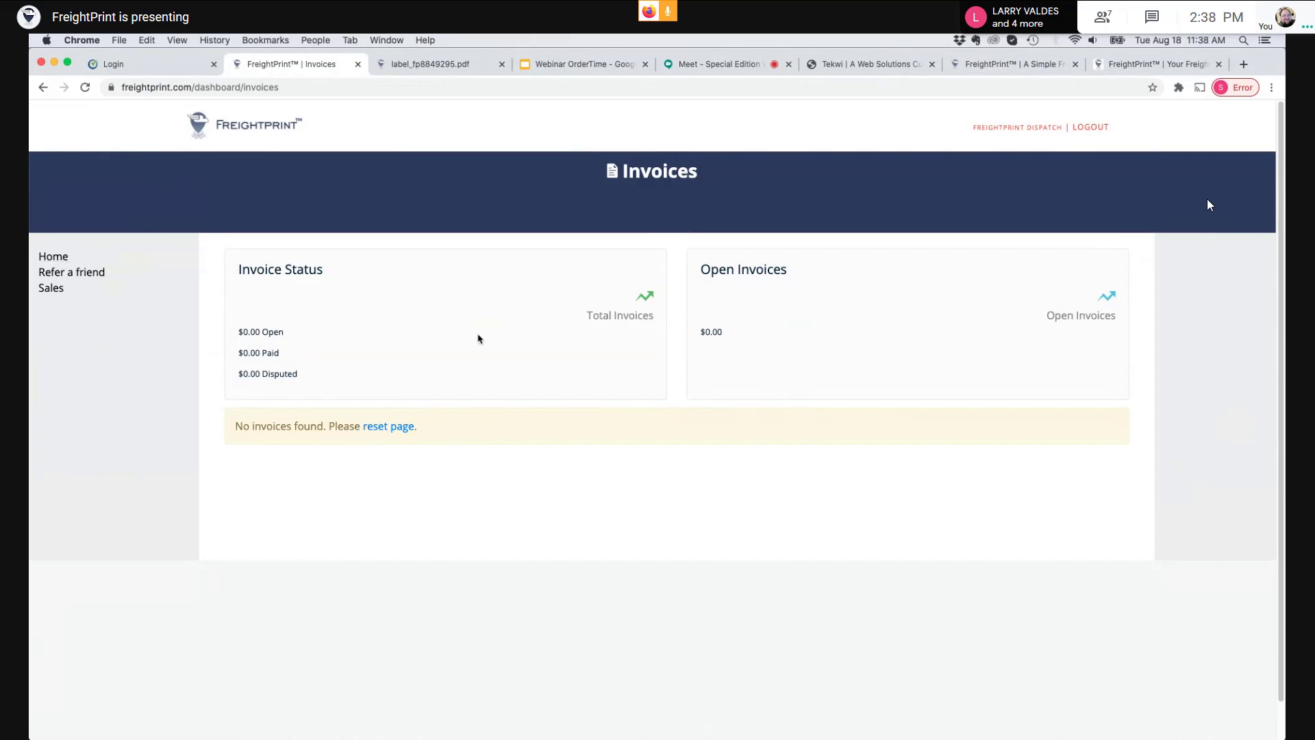
Return to the dashboard home and review the load totals and the list of loads with their statuses.
{"action": "left_click", "coordinate": [53, 257]}
{"action": "scroll", "coordinate": [776, 517], "scroll_direction": "down", "scroll_amount": 4}
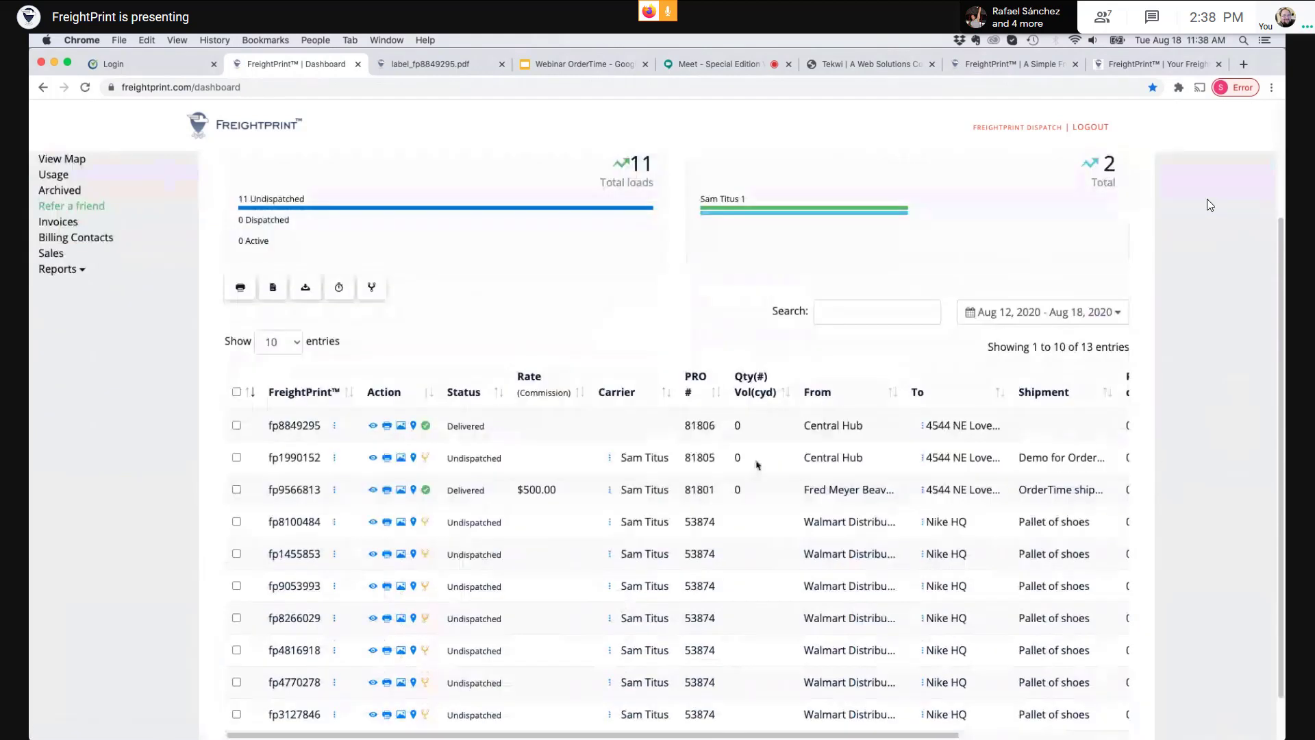
{"action": "scroll", "coordinate": [1096, 479], "scroll_direction": "up", "scroll_amount": 3}
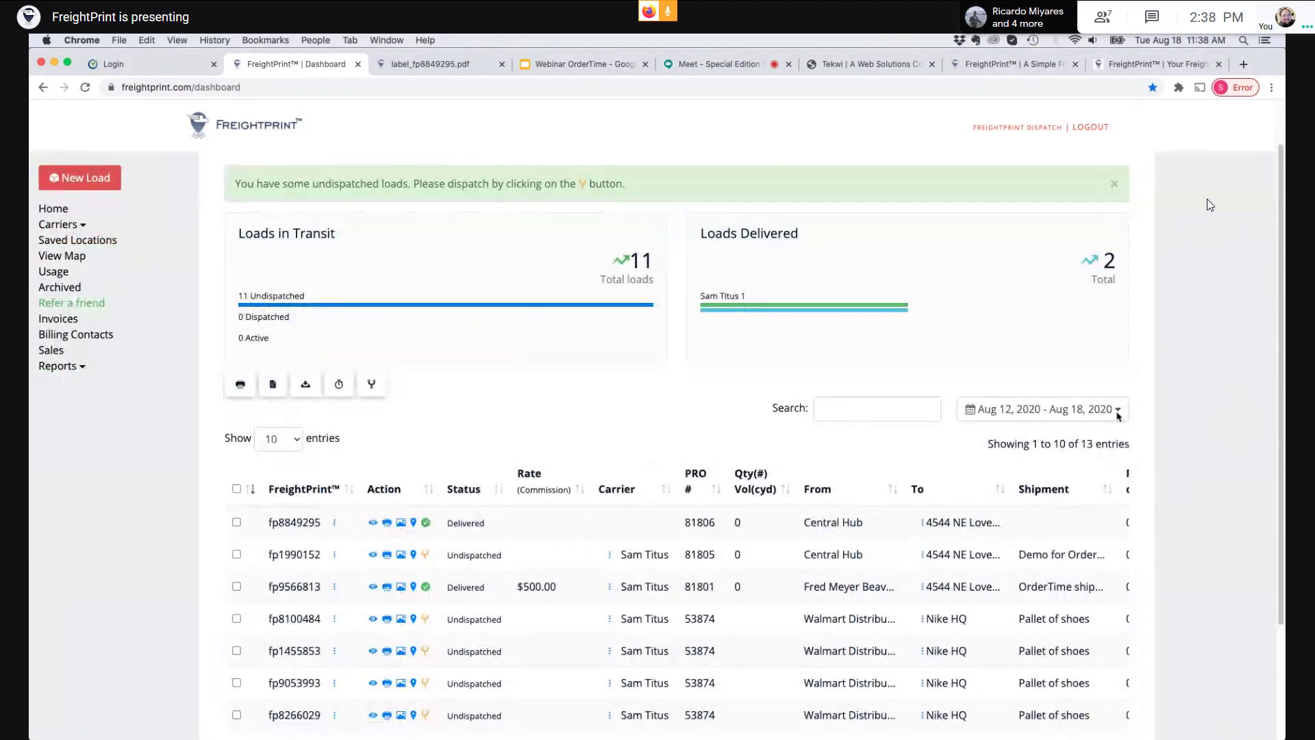
{"action": "scroll", "coordinate": [351, 497], "scroll_direction": "down", "scroll_amount": 3}
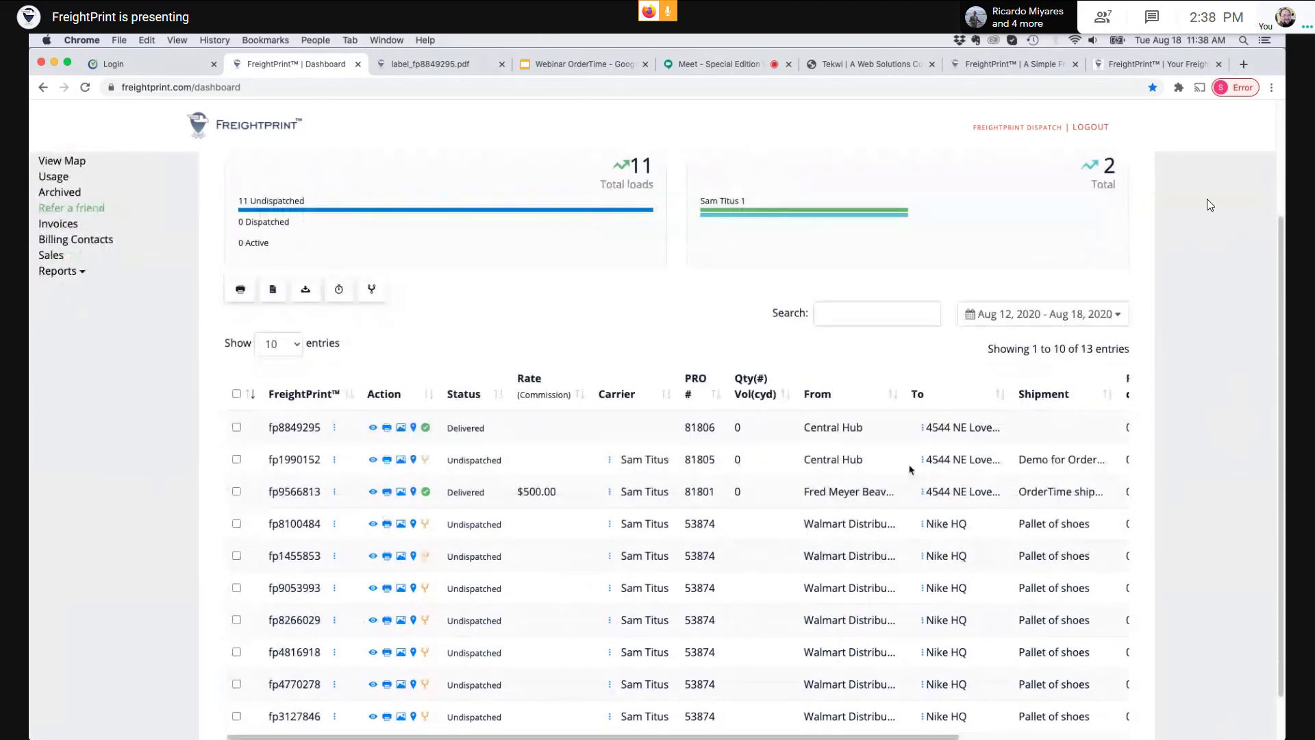
{"action": "scroll", "coordinate": [637, 433], "scroll_direction": "down", "scroll_amount": 2}
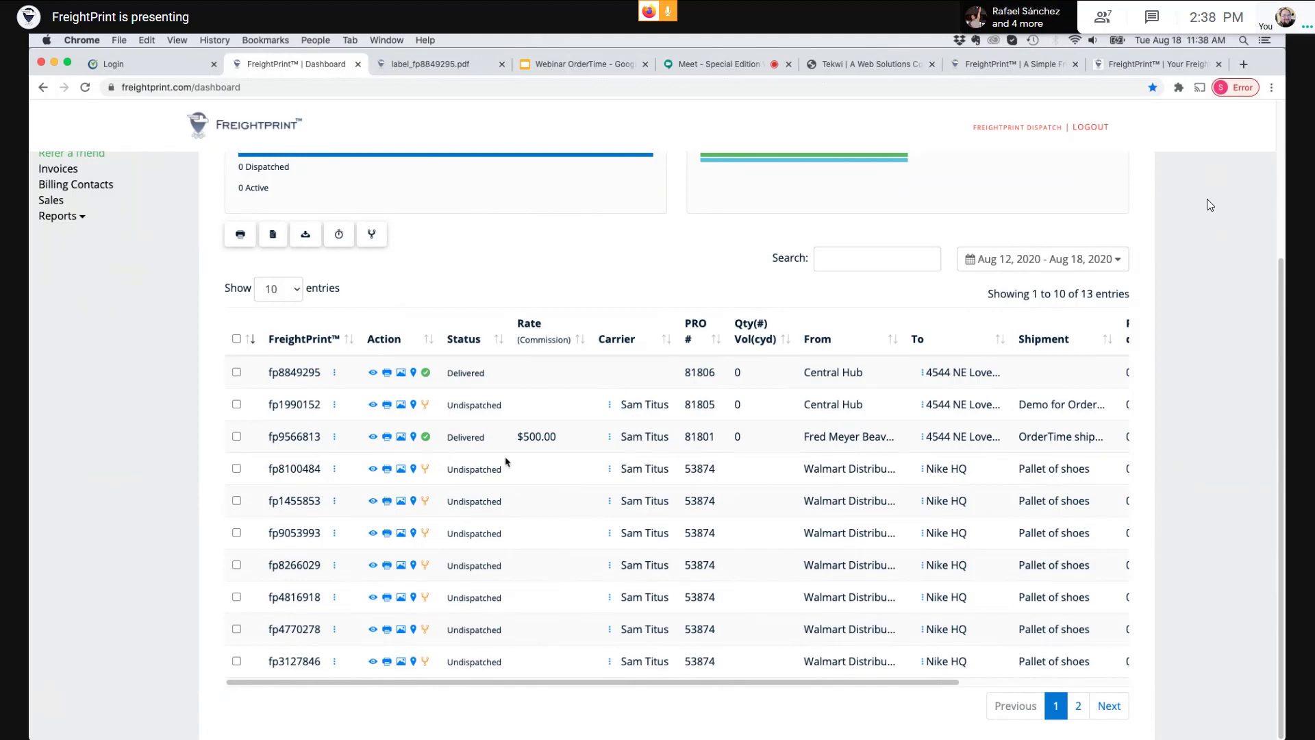
{"action": "scroll", "coordinate": [152, 363], "scroll_direction": "up", "scroll_amount": 3}
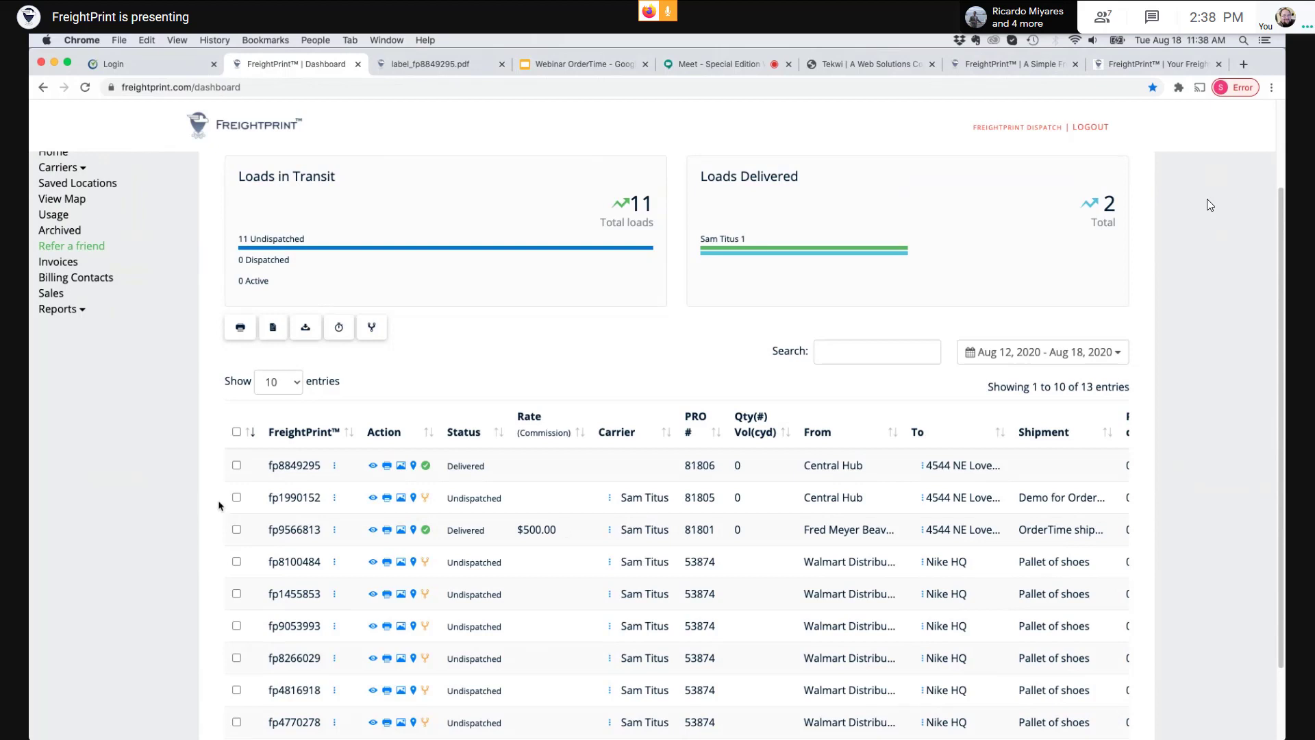
{"action": "scroll", "coordinate": [99, 449], "scroll_direction": "up", "scroll_amount": 2}
{"action": "scroll", "coordinate": [99, 448], "scroll_direction": "up", "scroll_amount": 1}
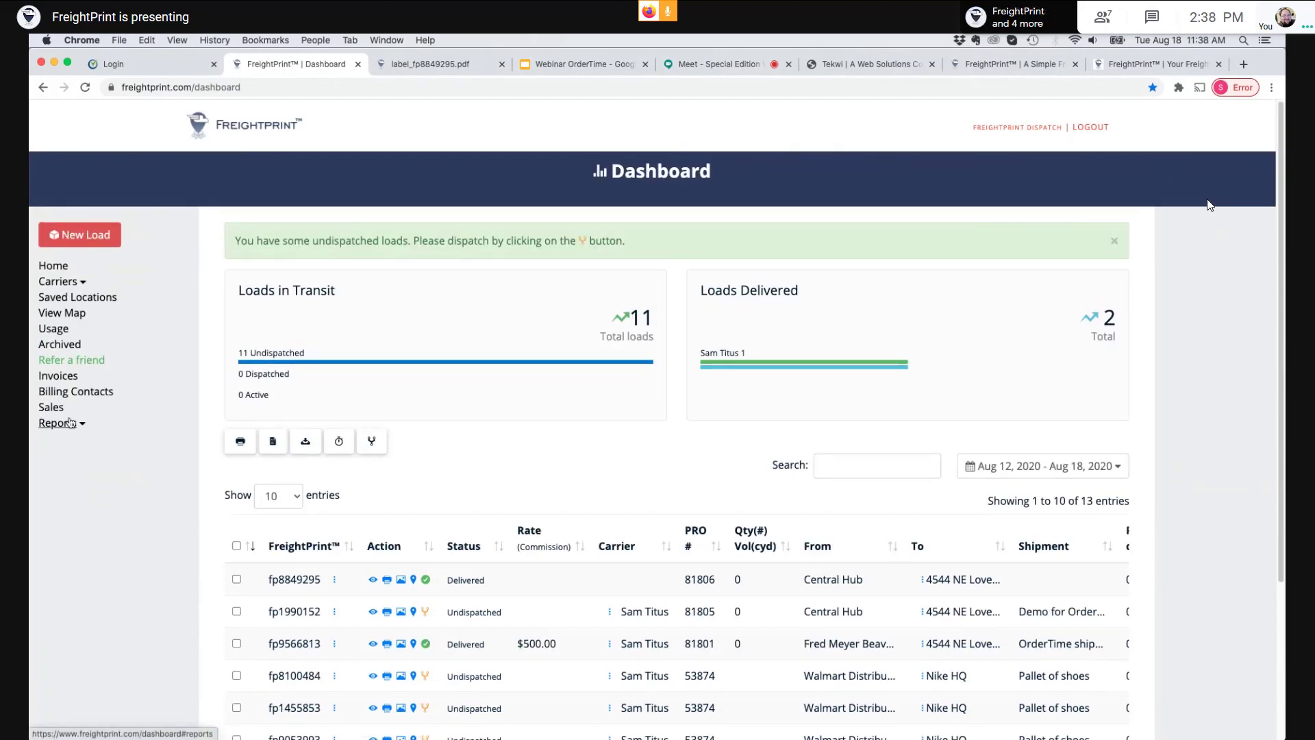
Recheck the dispatch account's Invoices page and log out of that account.
{"action": "left_click", "coordinate": [68, 376]}
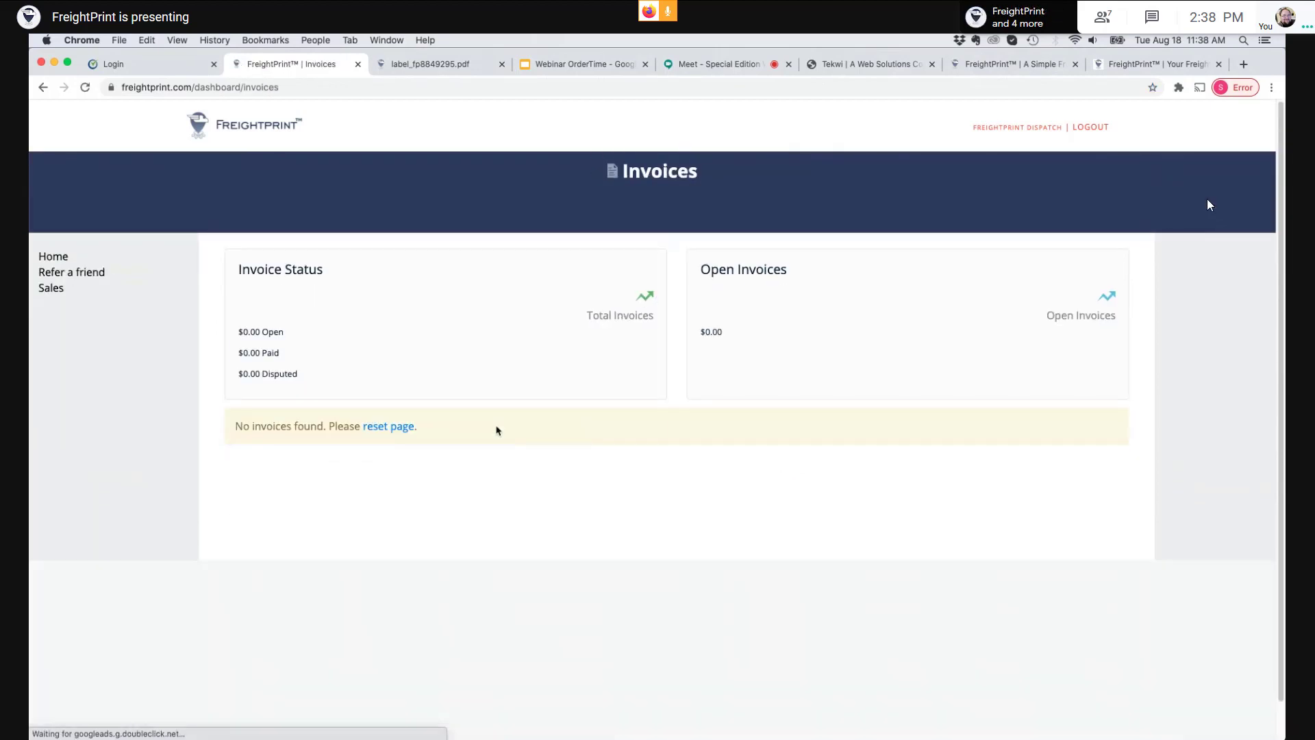
{"action": "left_click", "coordinate": [53, 258]}
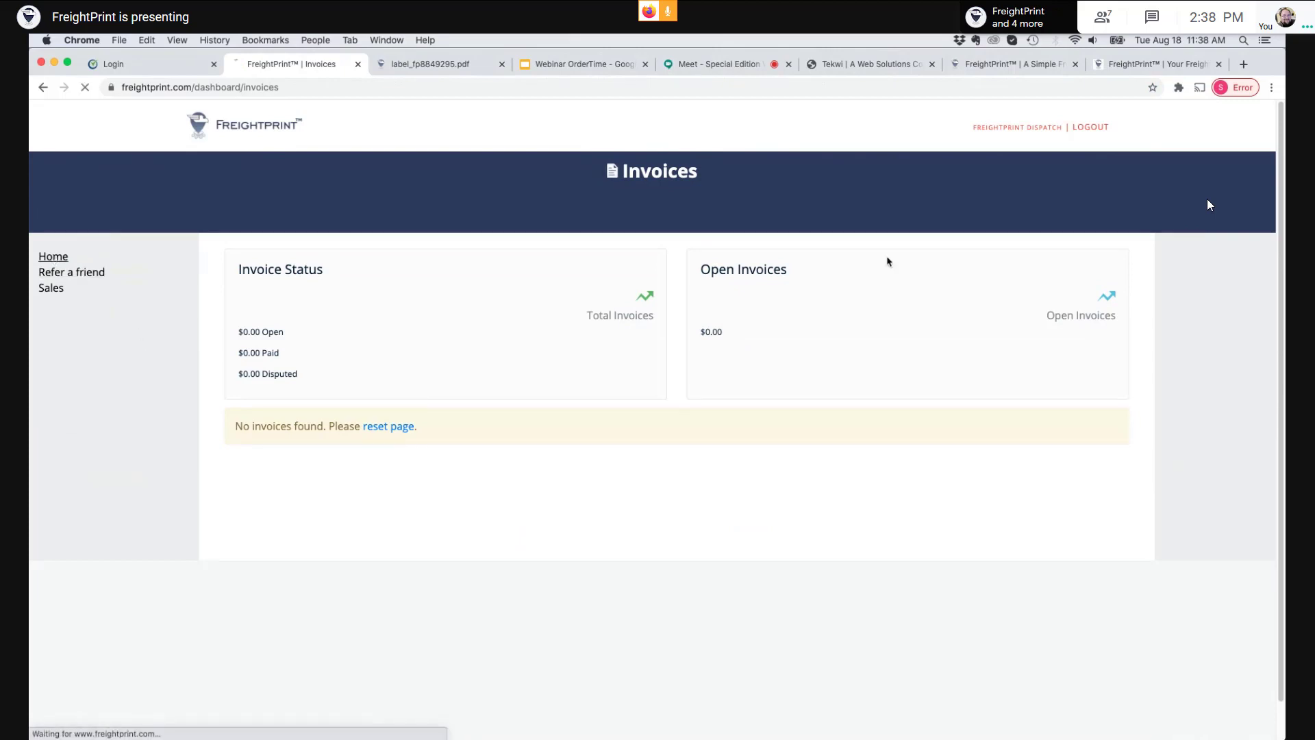
{"action": "left_click", "coordinate": [1092, 129]}
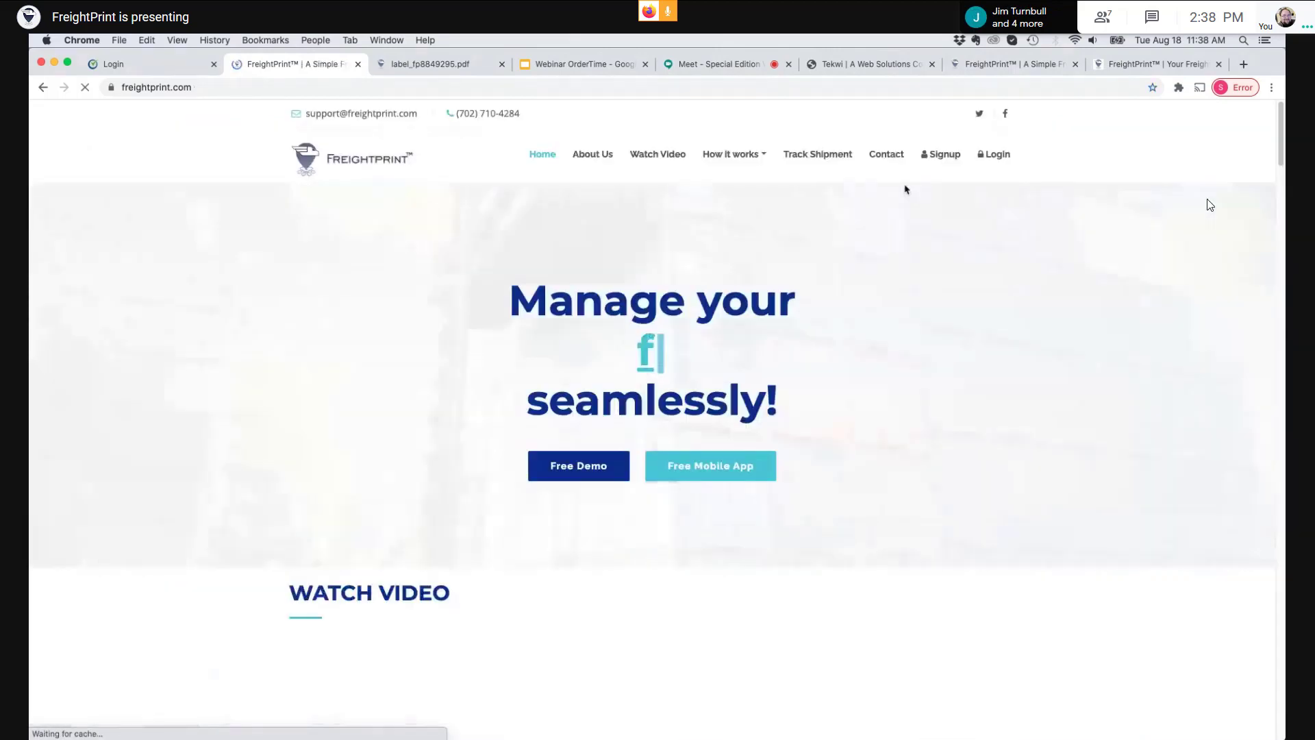
Log in to FreightPrint with the other account's e-mail and enter the account password.
{"action": "left_click", "coordinate": [997, 154]}
{"action": "left_click", "coordinate": [708, 180]}
{"action": "type", "text": "sign"}
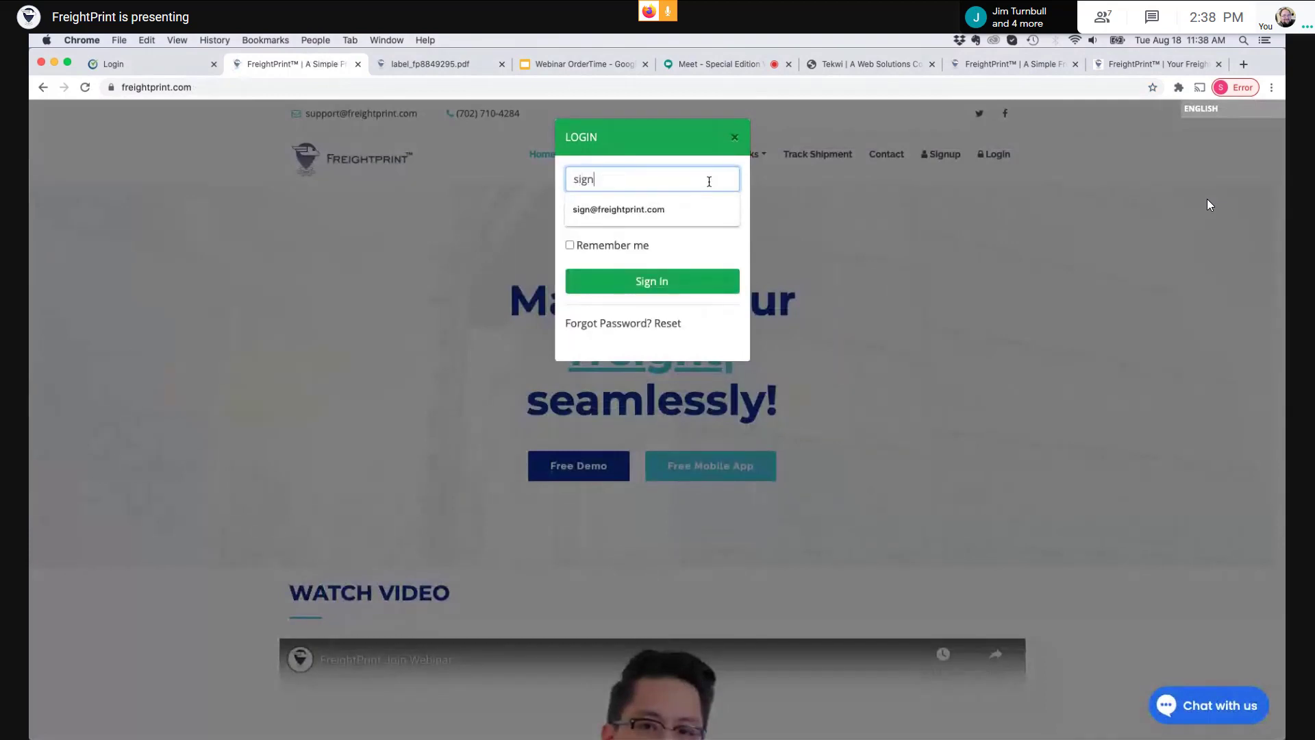
{"action": "key", "text": "Down"}
{"action": "key", "text": "Return"}
{"action": "key", "text": "Tab"}
{"action": "type", "text": "••••••"}
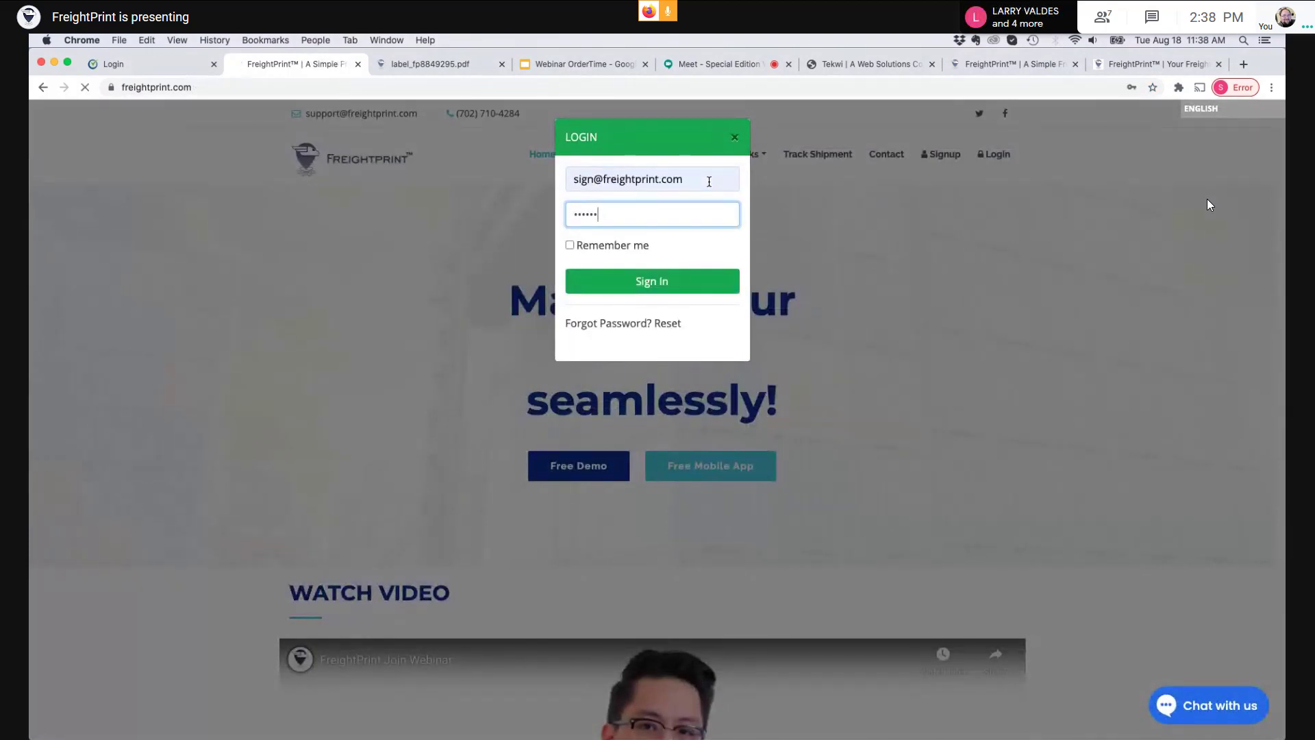
{"action": "key", "text": "Return"}
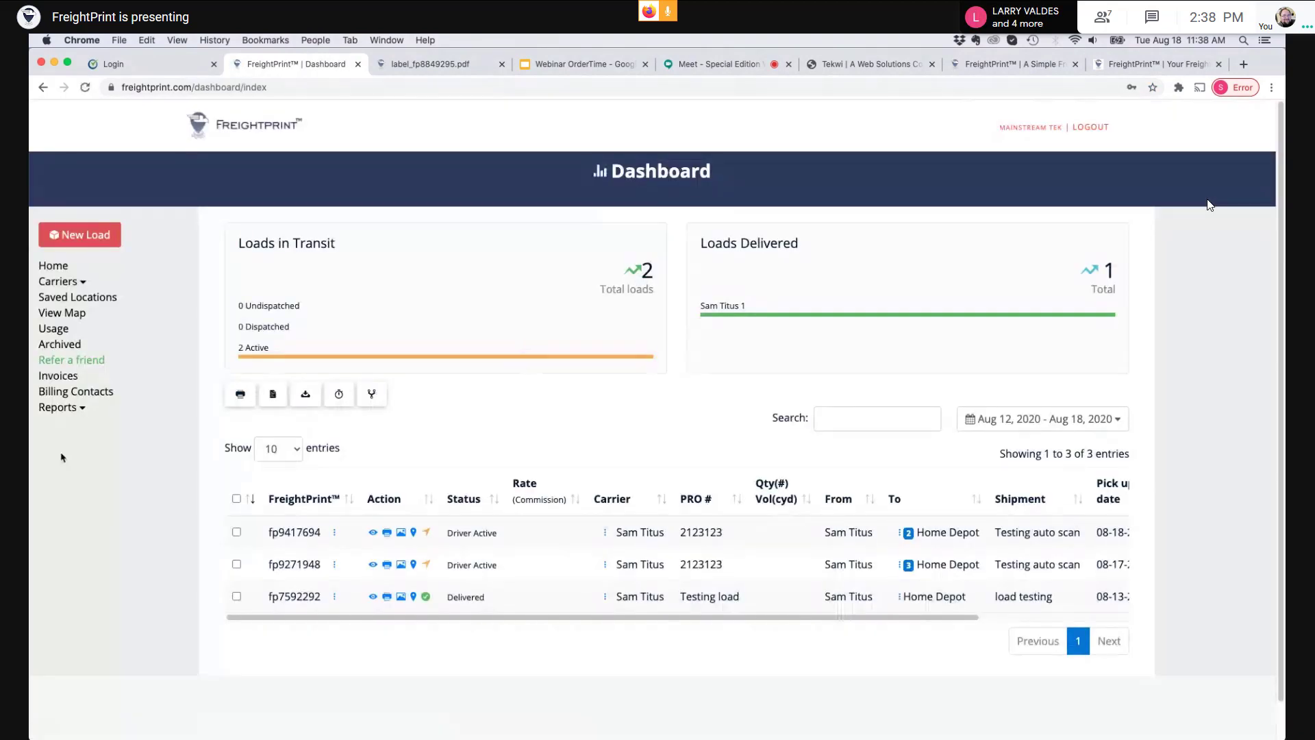
Open the Invoices list, view the bill of lading of the load delivered 2020-08-13, and return to the list.
{"action": "left_click", "coordinate": [74, 375]}
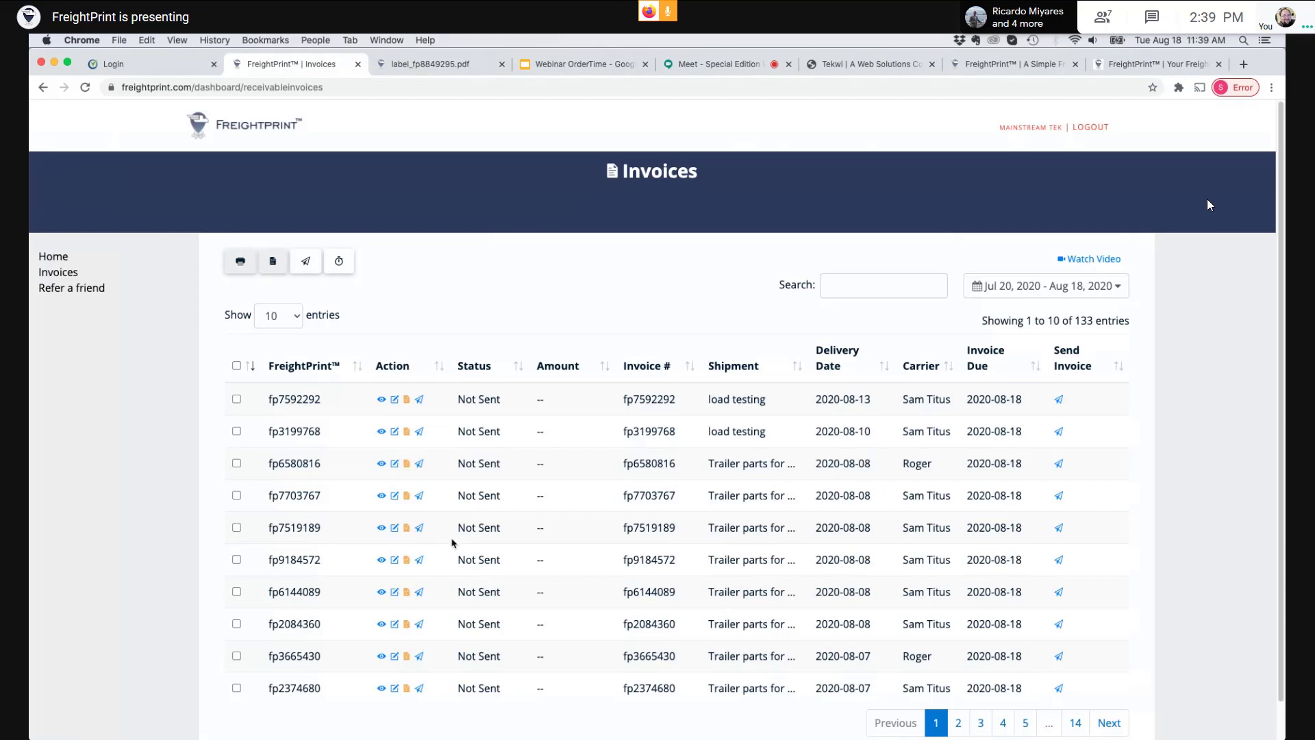
{"action": "left_click", "coordinate": [381, 398]}
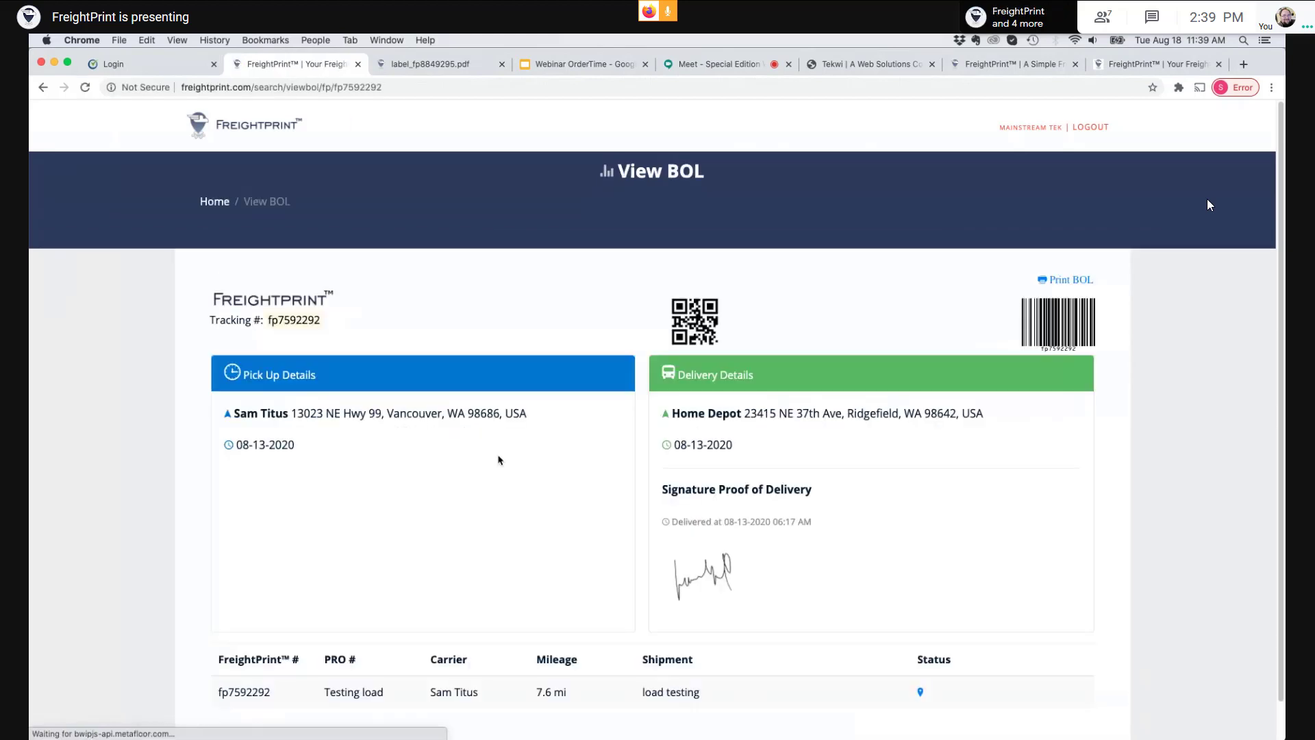
{"action": "key", "text": "super+bracketleft"}
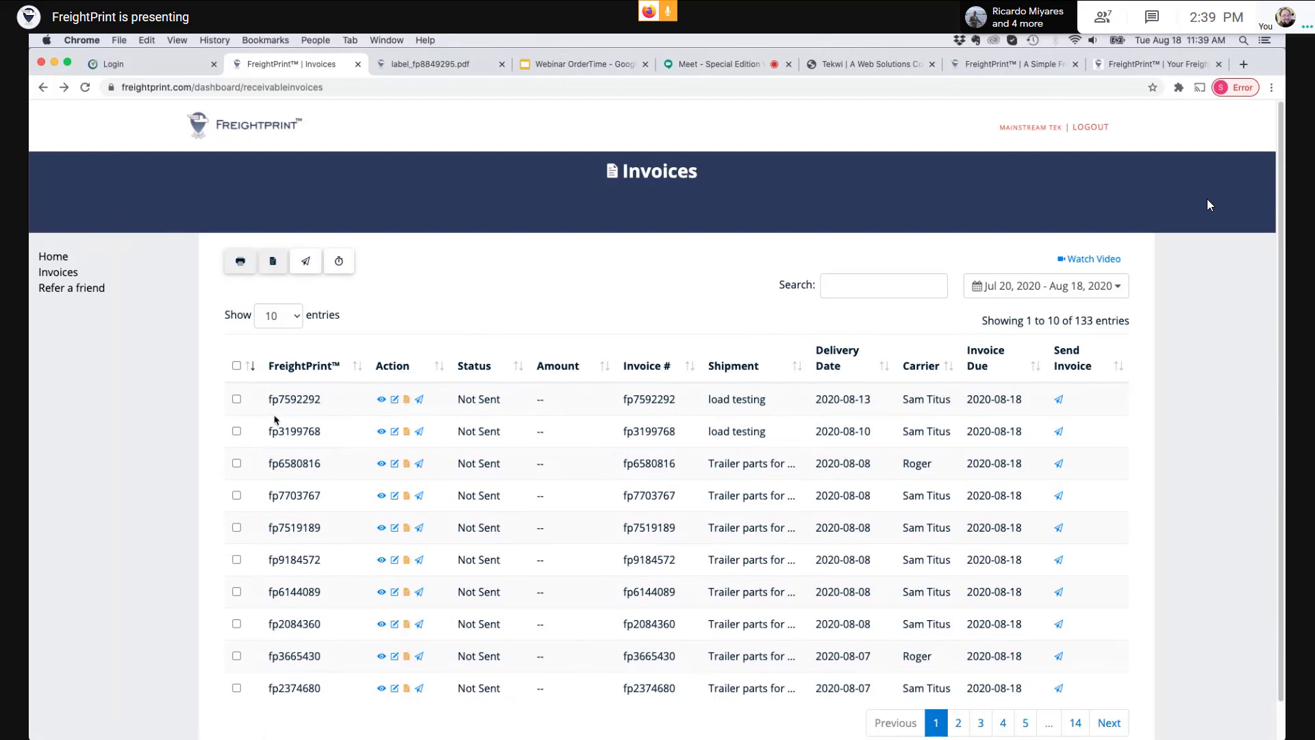
Select the invoice delivered 2020-08-13, view the available status options in Update Status, and close the dialog without updating.
{"action": "left_click", "coordinate": [237, 400]}
{"action": "left_click", "coordinate": [347, 260]}
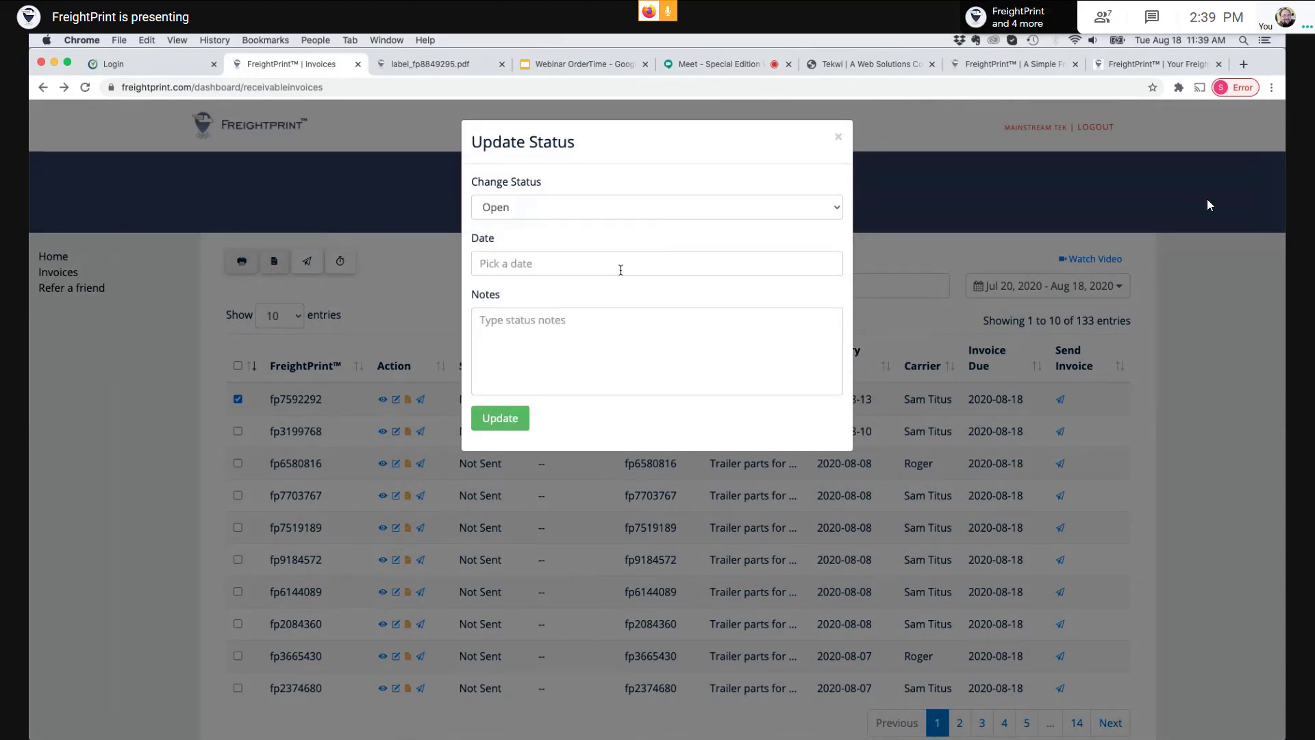
{"action": "left_click", "coordinate": [602, 214]}
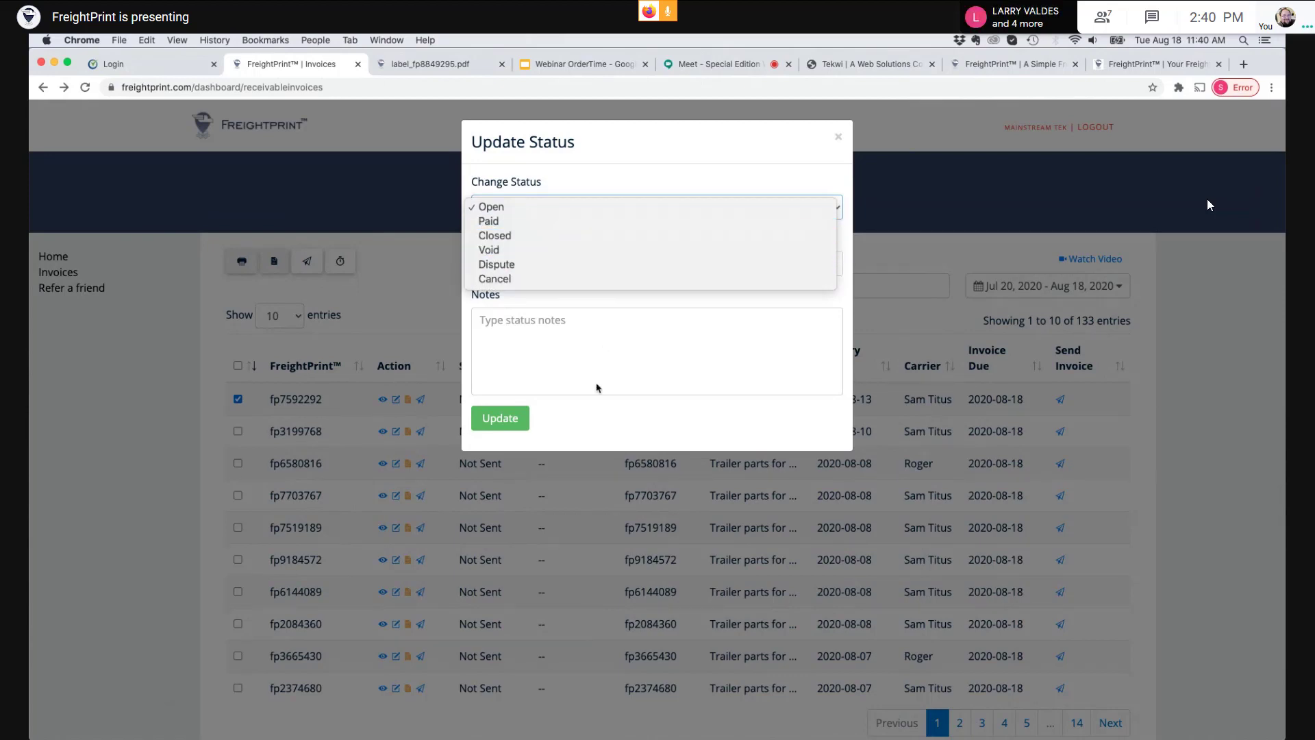
{"action": "left_click", "coordinate": [840, 138]}
{"action": "left_click", "coordinate": [840, 139]}
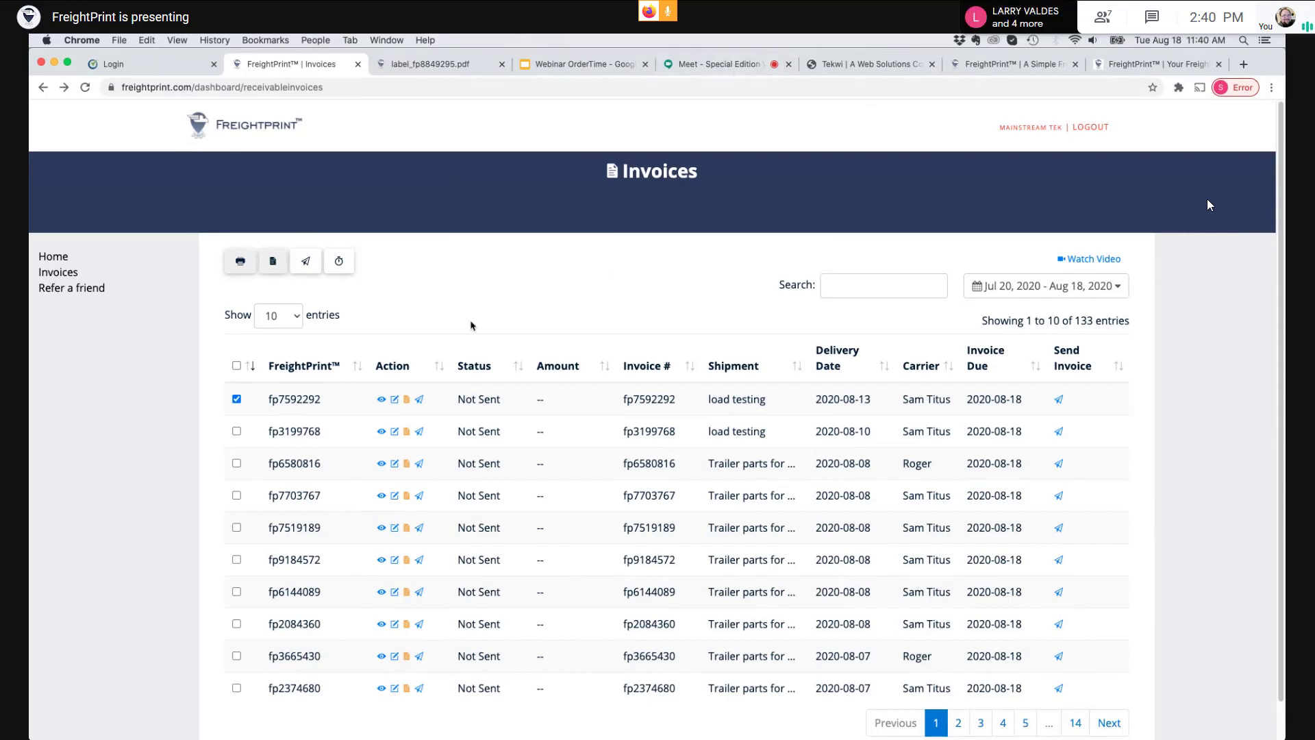
Return to the dashboard home and open the map of active loads, widened to show the surrounding area.
{"action": "left_click", "coordinate": [55, 258]}
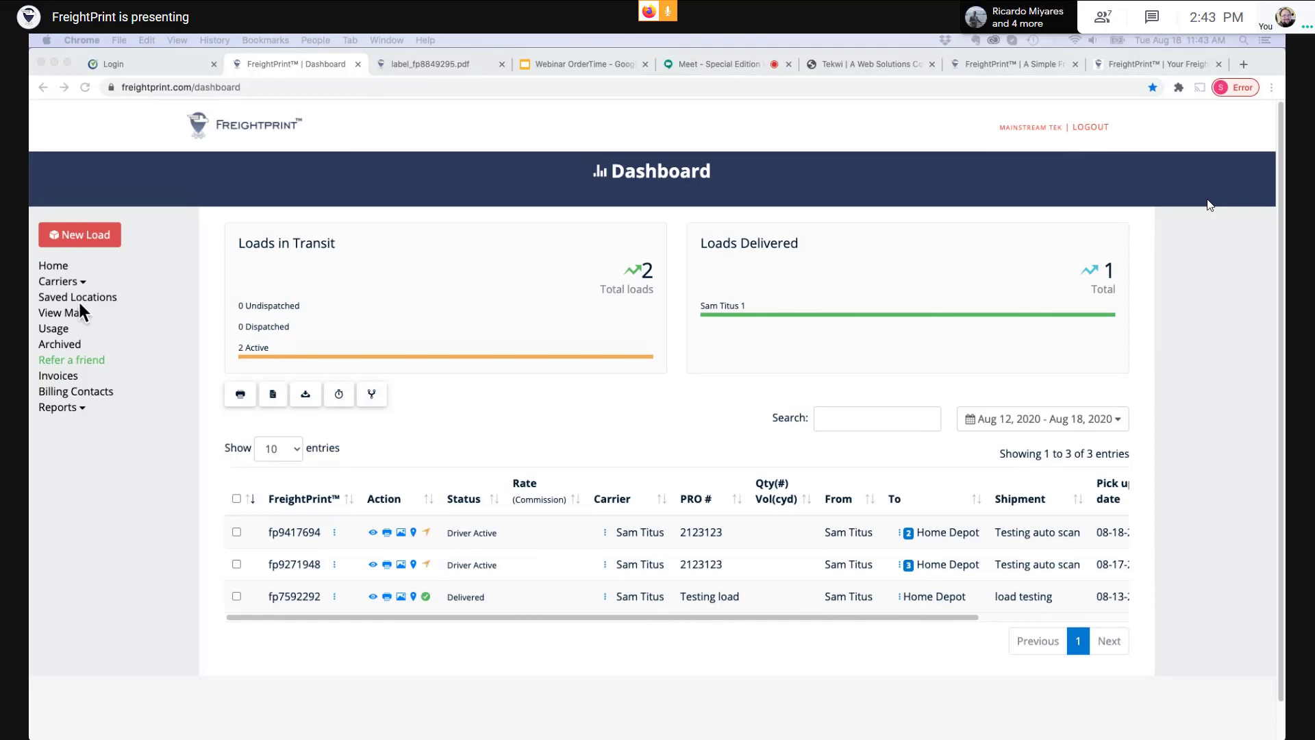
{"action": "left_click", "coordinate": [68, 322]}
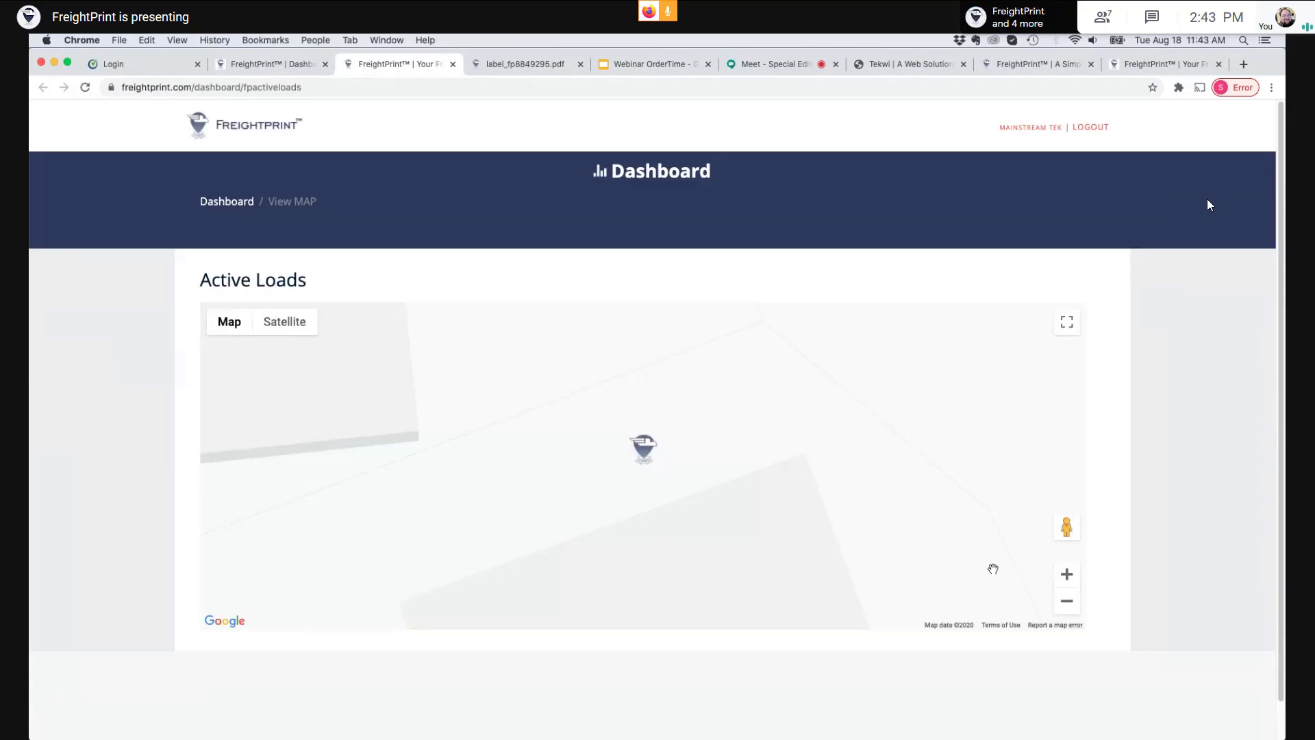
{"action": "left_click", "coordinate": [1063, 603]}
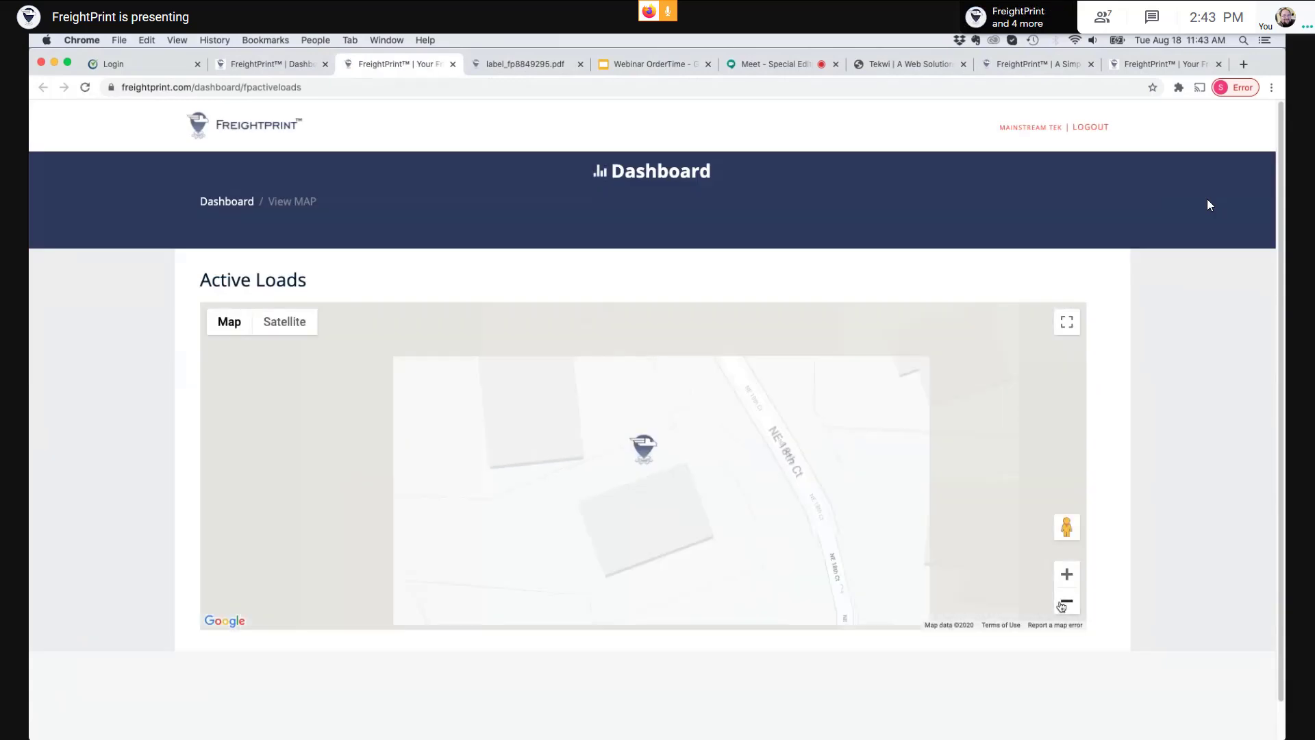
{"action": "left_click", "coordinate": [1063, 603]}
{"action": "left_click", "coordinate": [1063, 604]}
{"action": "left_click", "coordinate": [1063, 604]}
{"action": "left_click", "coordinate": [1063, 604]}
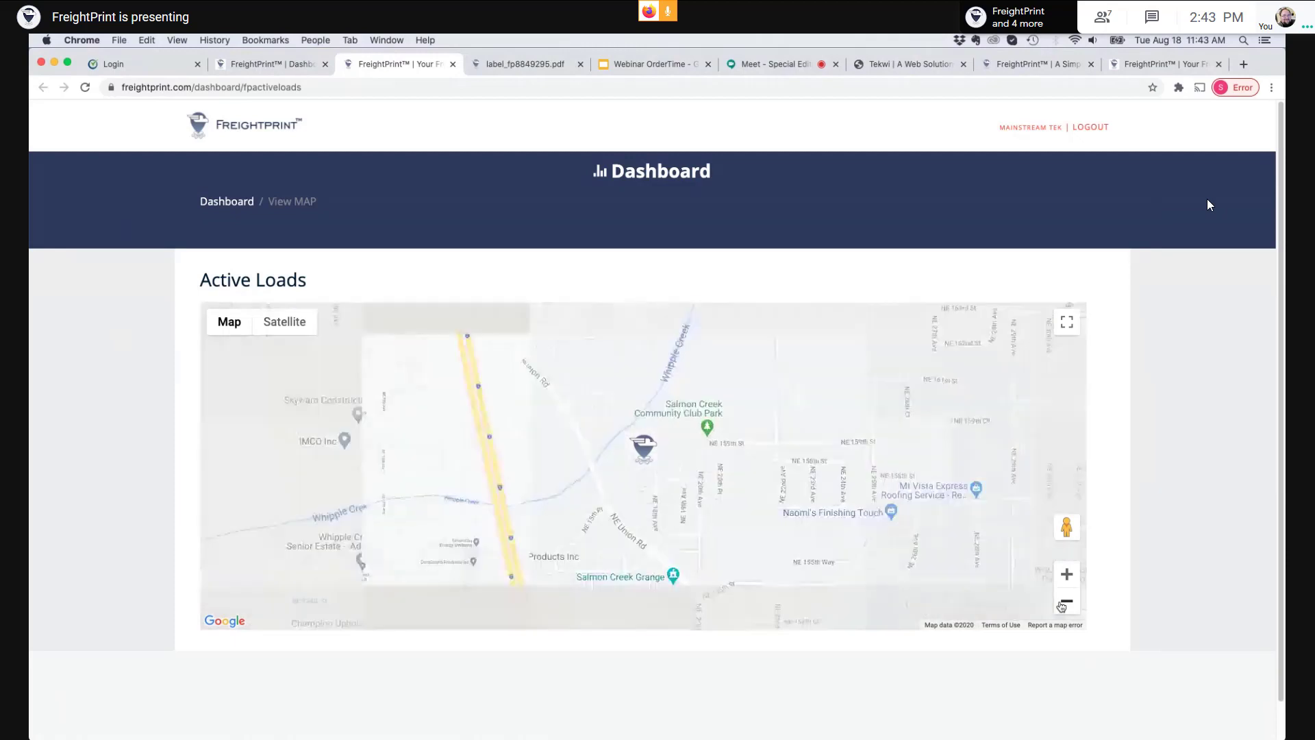
{"action": "left_click", "coordinate": [1063, 603]}
{"action": "left_click", "coordinate": [1063, 603]}
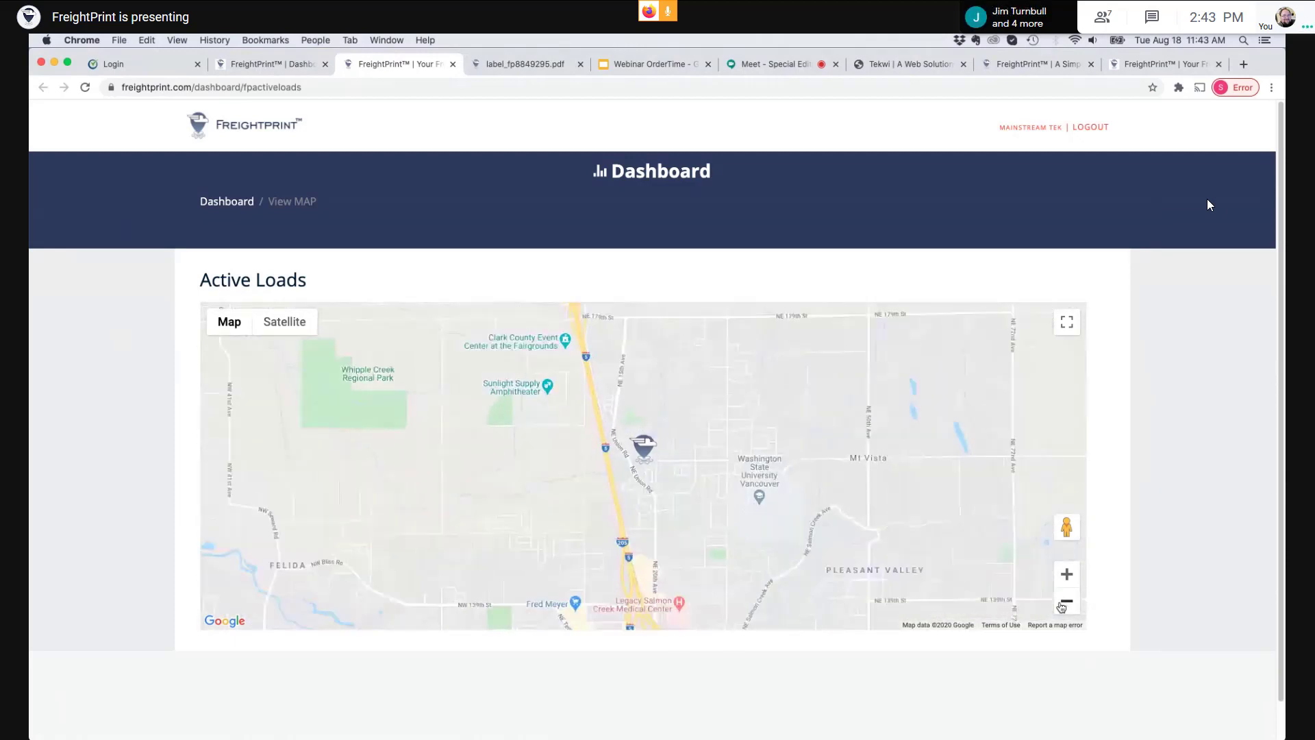
{"action": "left_click", "coordinate": [1062, 604]}
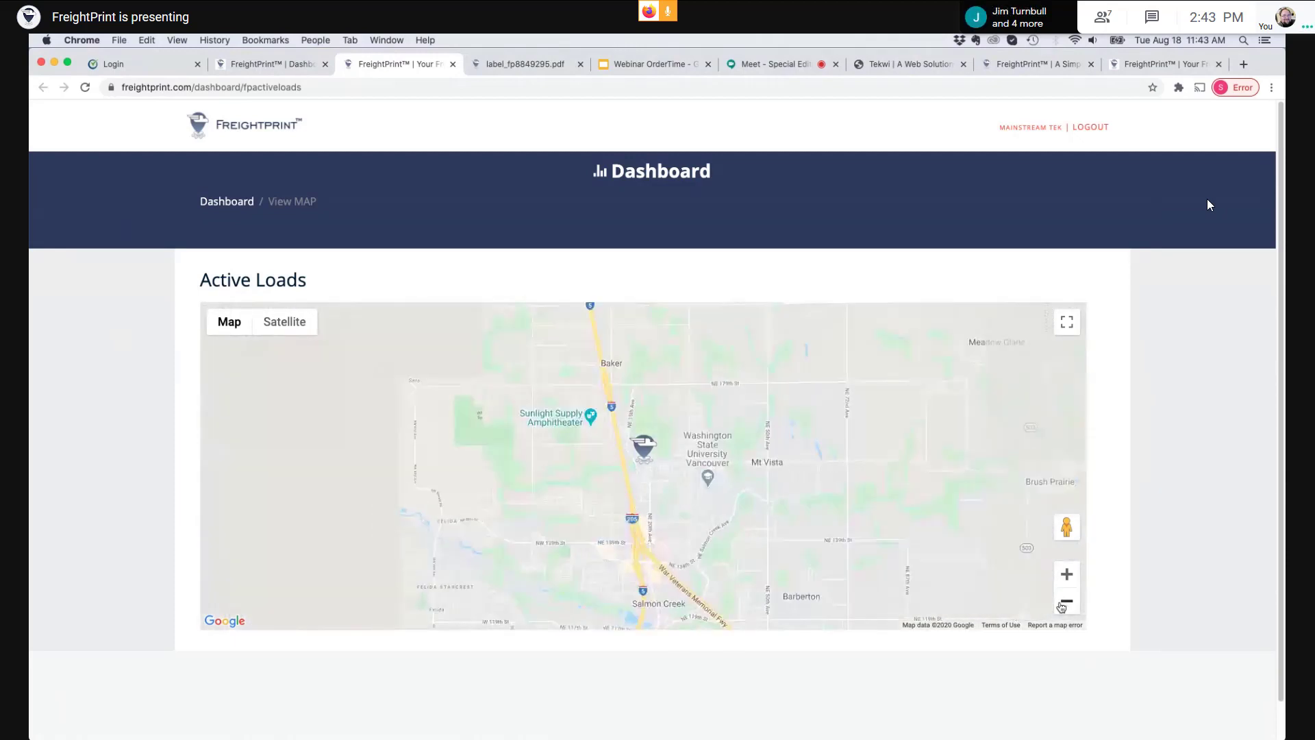
View the truck marker's load and driver details on the active loads map, close them, and return to the dashboard.
{"action": "left_click", "coordinate": [653, 455]}
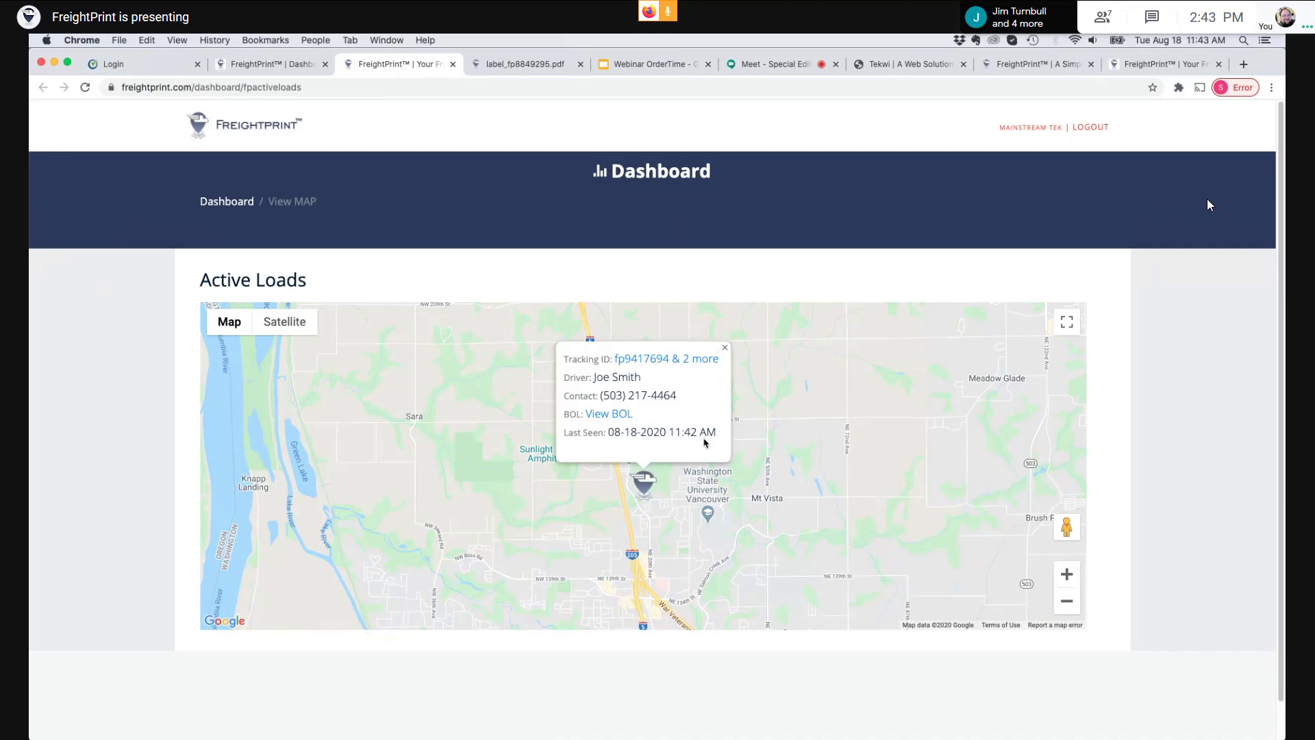
{"action": "left_click", "coordinate": [726, 351]}
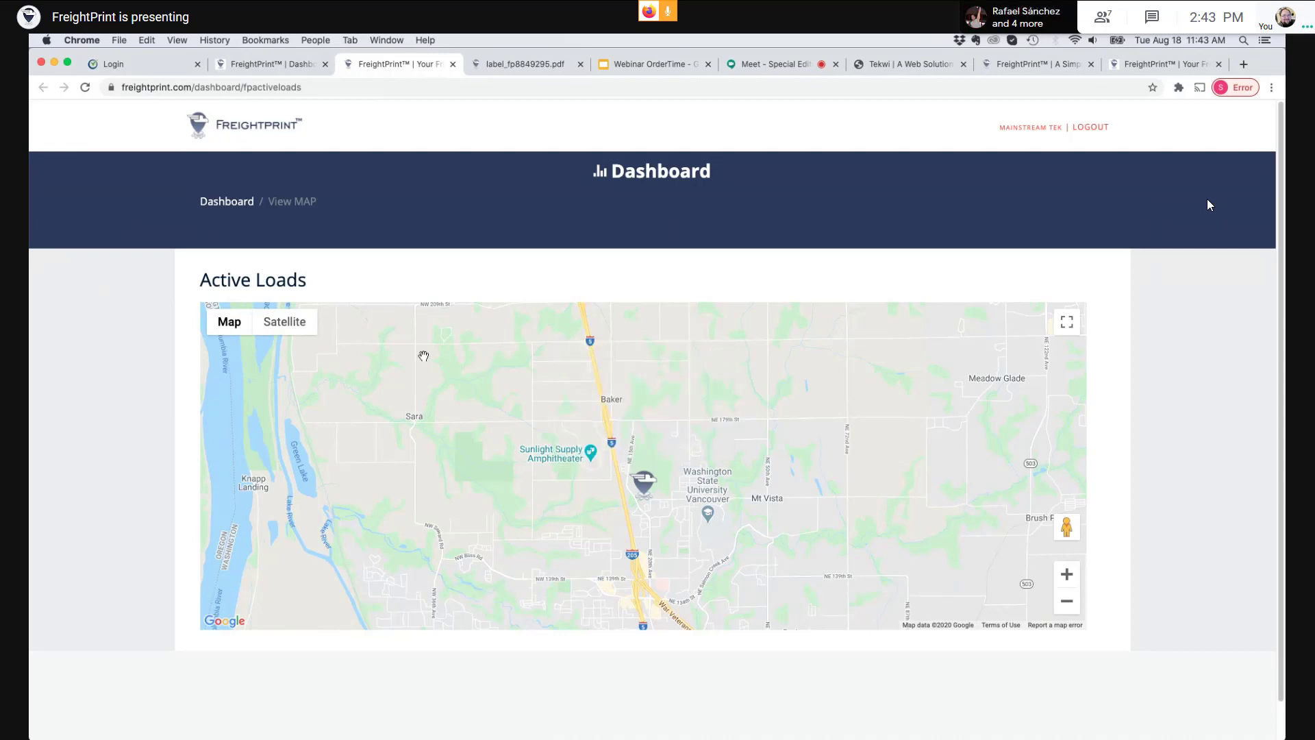
{"action": "left_click", "coordinate": [233, 202]}
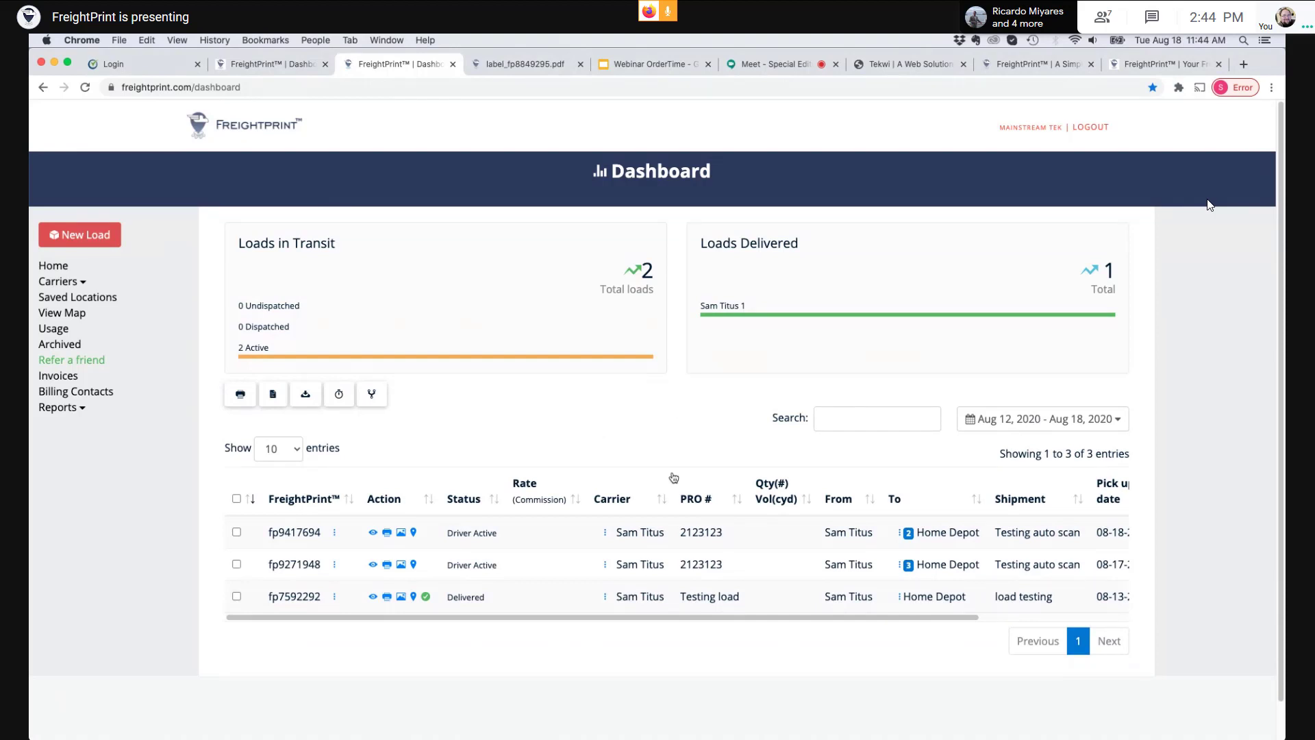
Look through the meeting's participant list, including one attendee's controls, and check the meeting chat.
{"action": "left_click", "coordinate": [1115, 22]}
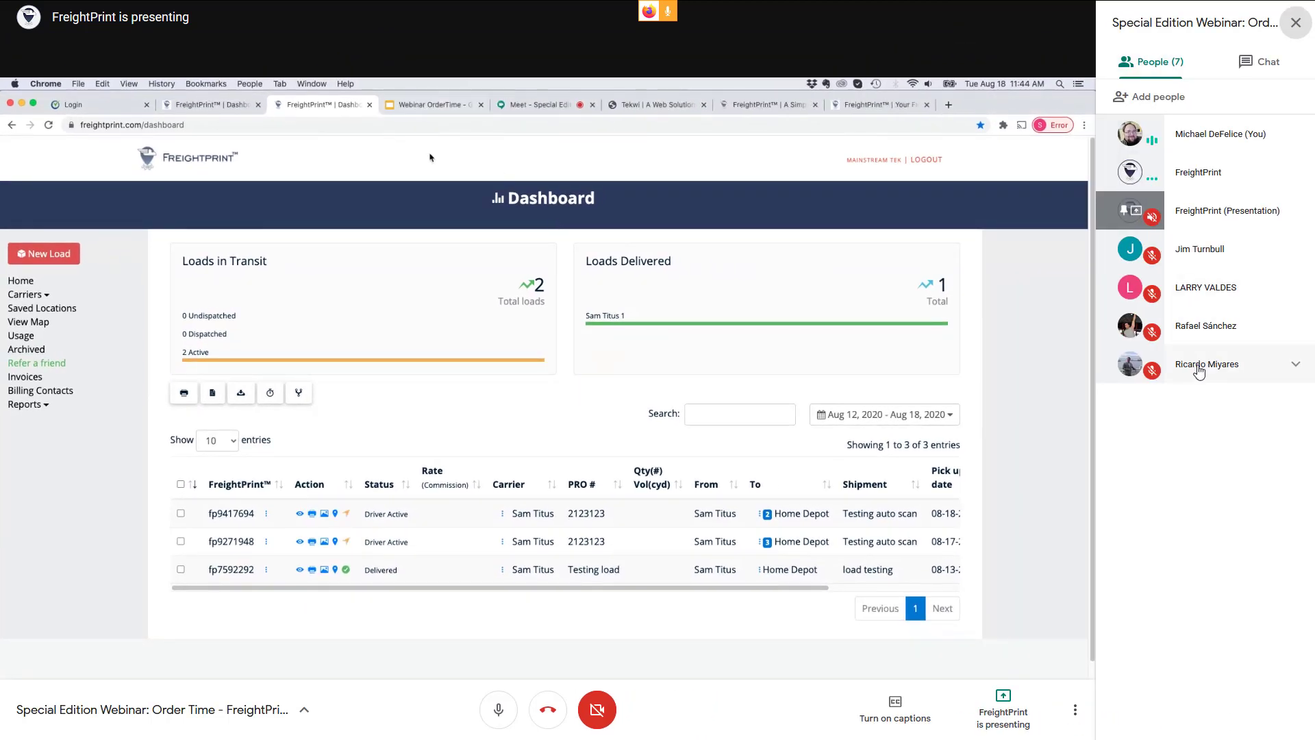
{"action": "left_click", "coordinate": [1200, 264]}
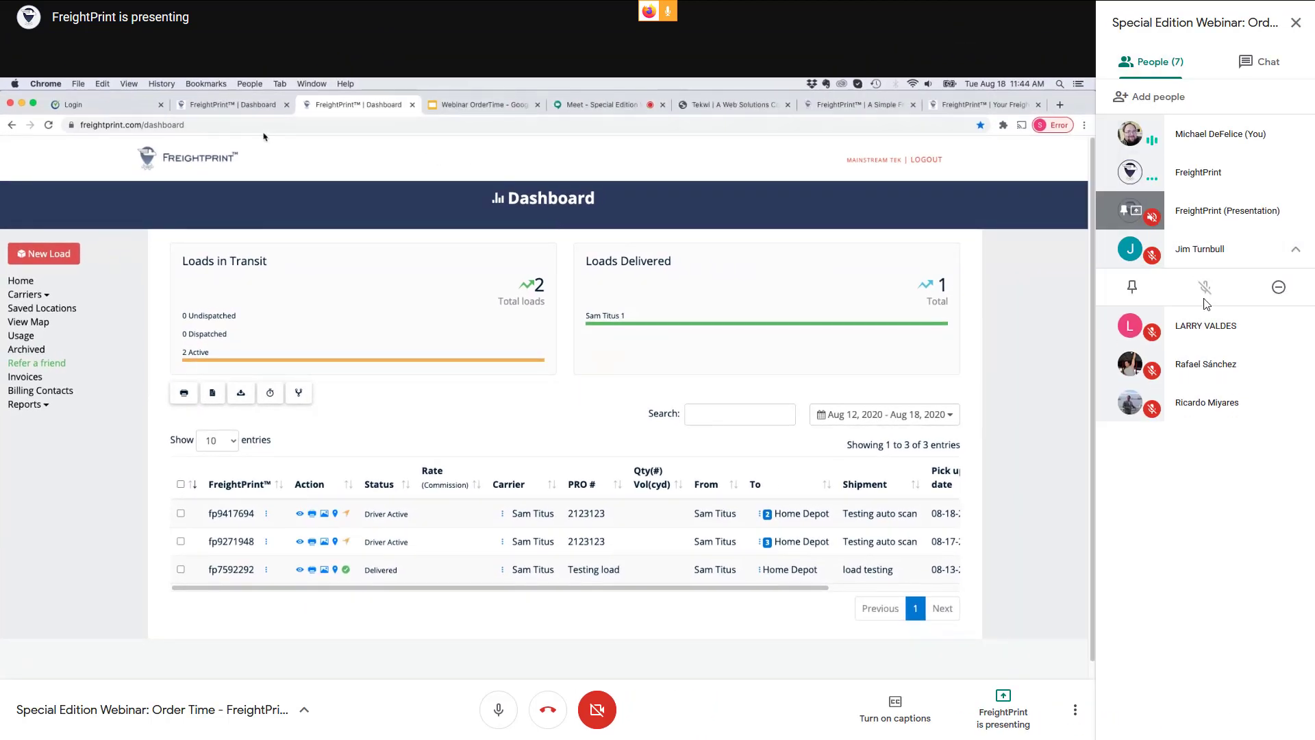
{"action": "left_click", "coordinate": [1206, 263]}
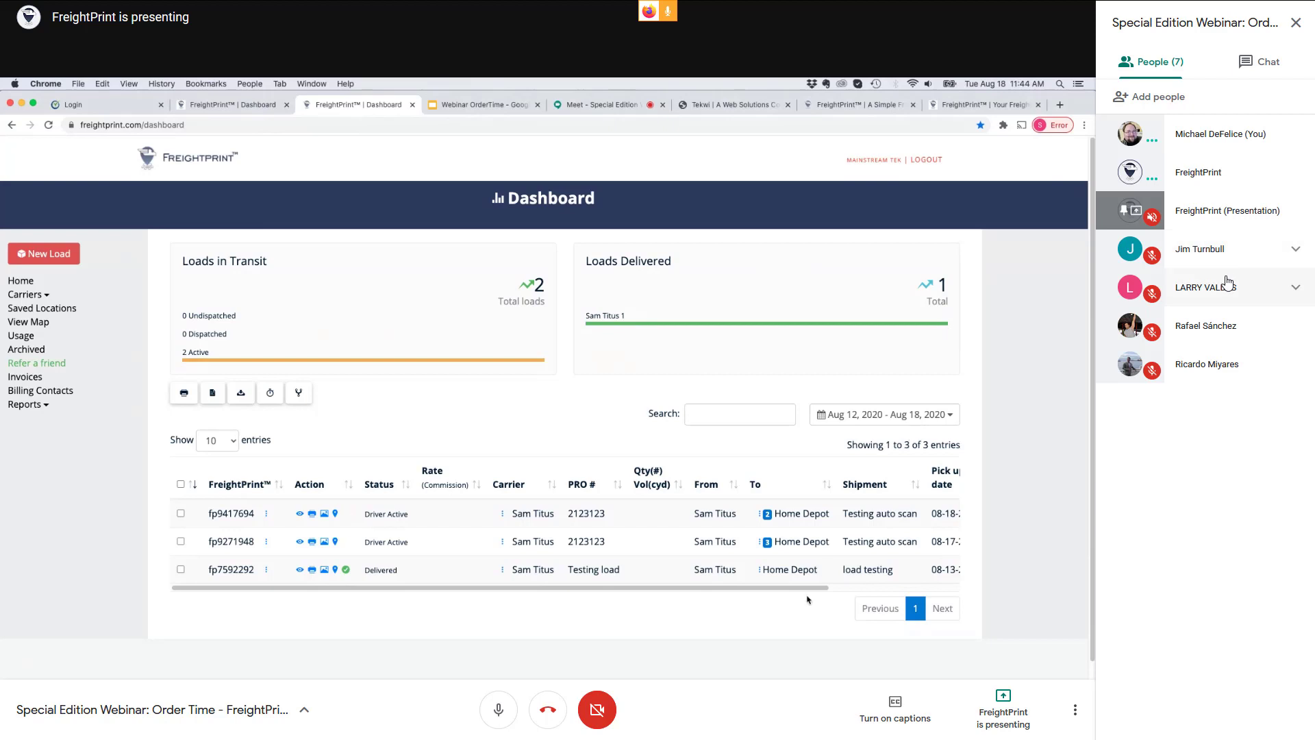
{"action": "left_click", "coordinate": [1237, 55]}
{"action": "left_click", "coordinate": [1165, 63]}
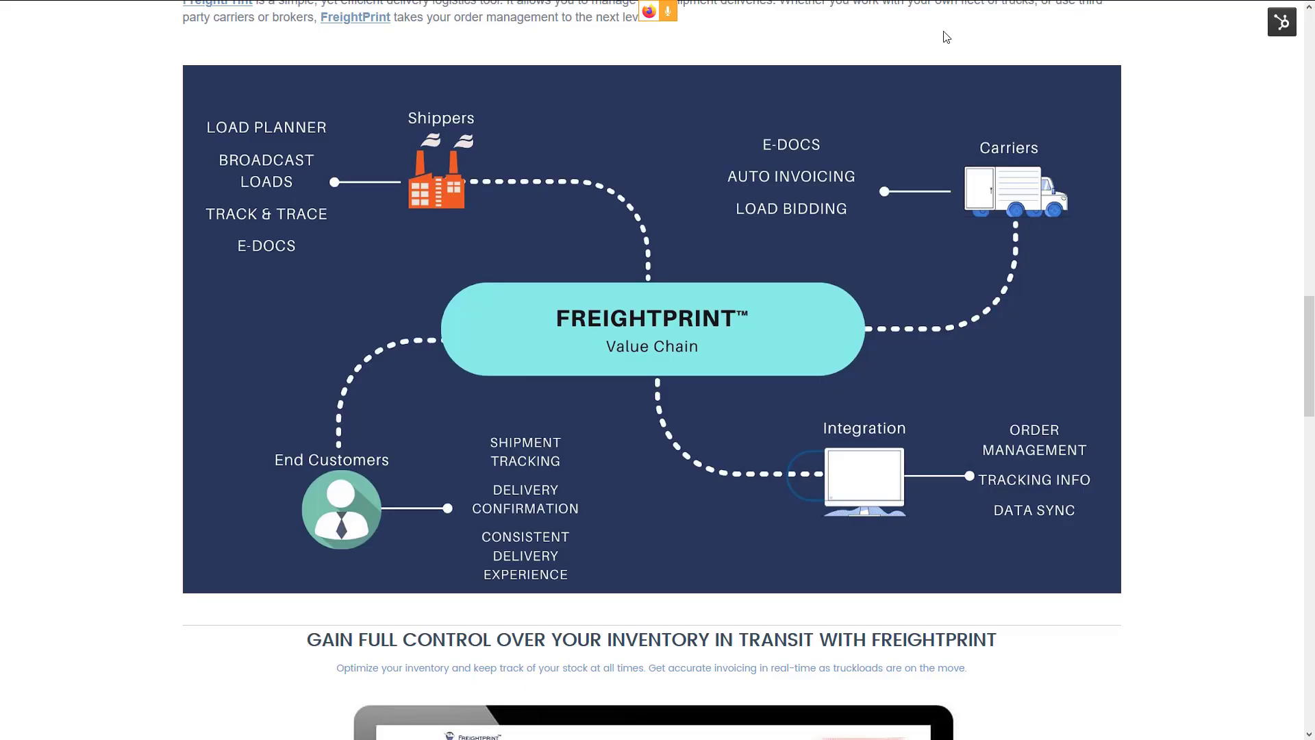
Leave full screen, return to the FreightPrint Integration page, and copy its web address.
{"action": "key", "text": "F11"}
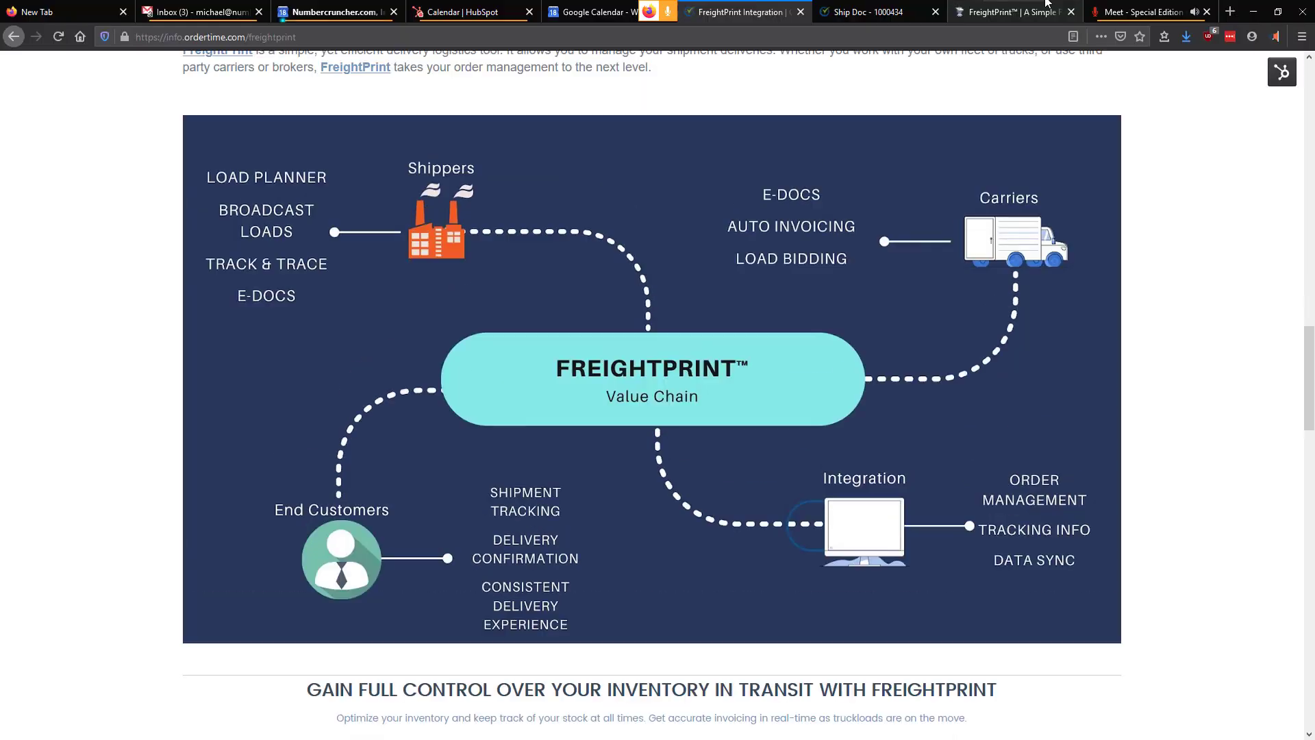
{"action": "left_click", "coordinate": [1046, 9]}
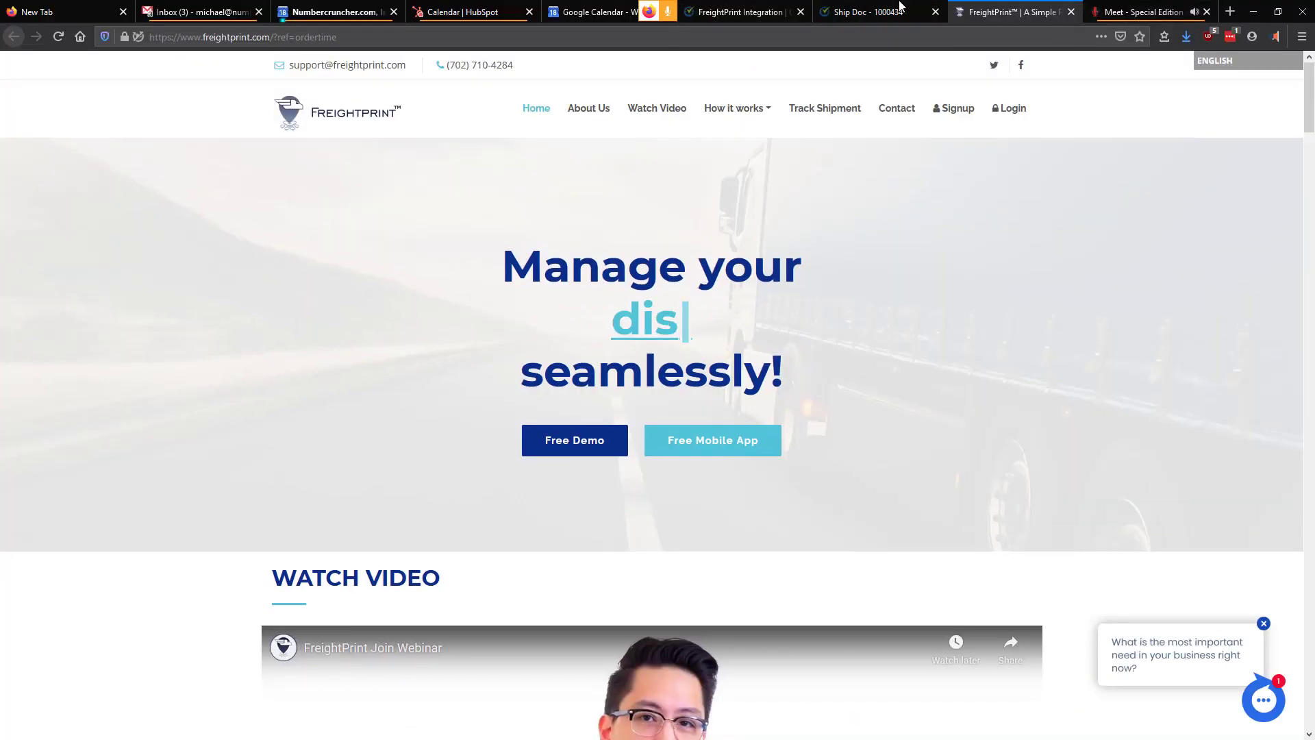
{"action": "left_click", "coordinate": [901, 5]}
{"action": "left_click", "coordinate": [740, 12]}
{"action": "left_click", "coordinate": [1020, 40]}
{"action": "key", "text": "ctrl+c"}
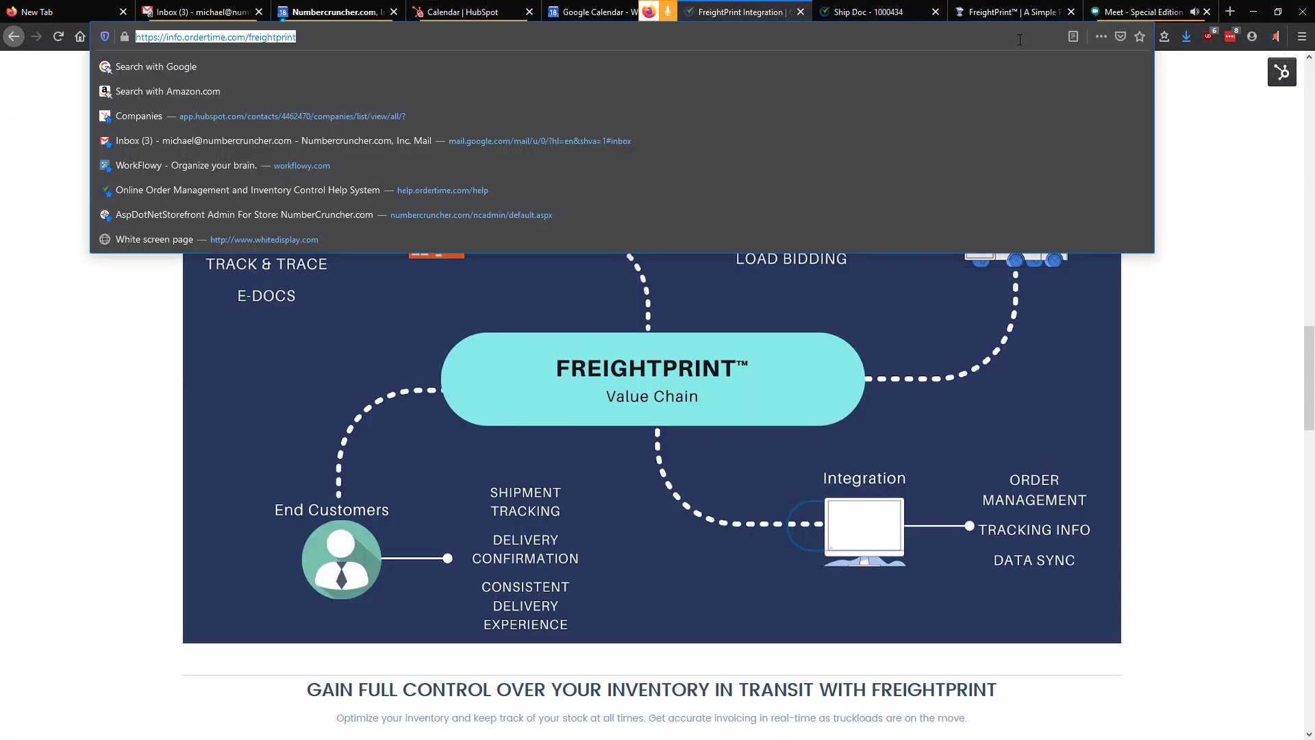
Close and reopen the Google Meet page, show it in full screen, and rejoin the webinar call.
{"action": "left_click", "coordinate": [1207, 12]}
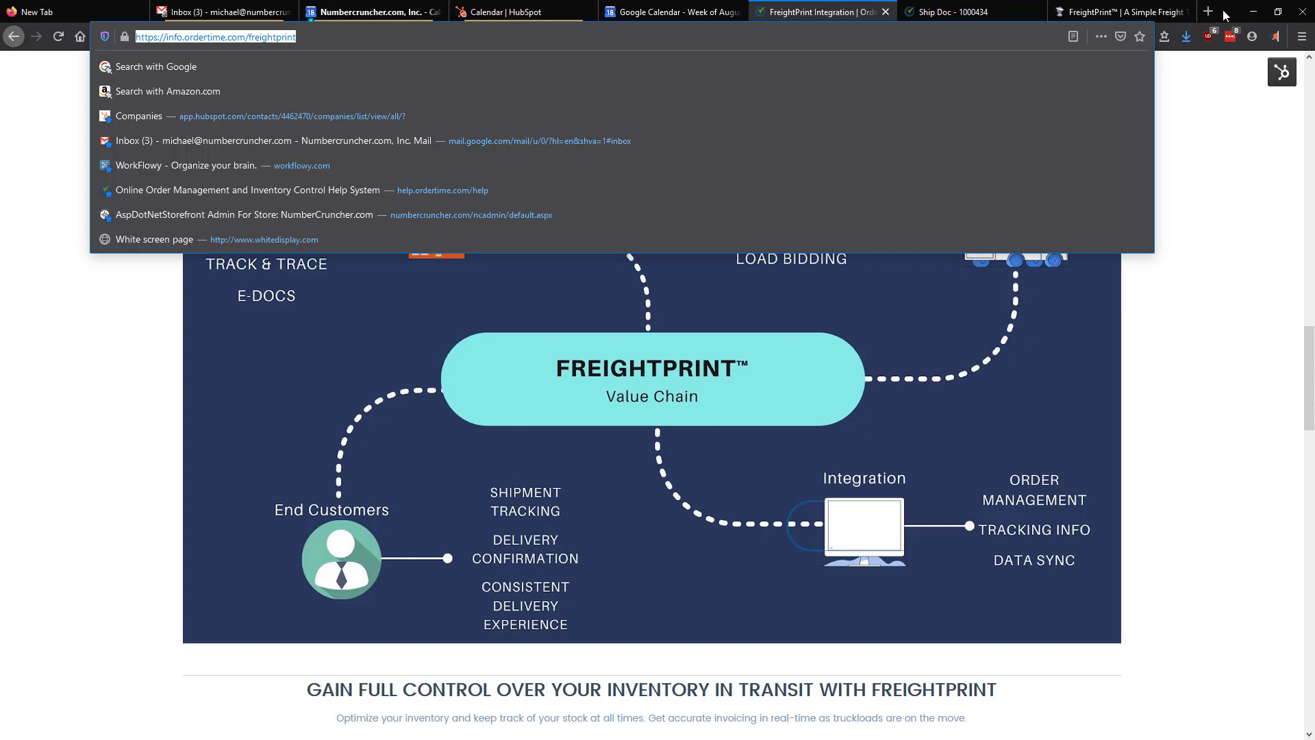
{"action": "key", "text": "ctrl+v"}
{"action": "key", "text": "Return"}
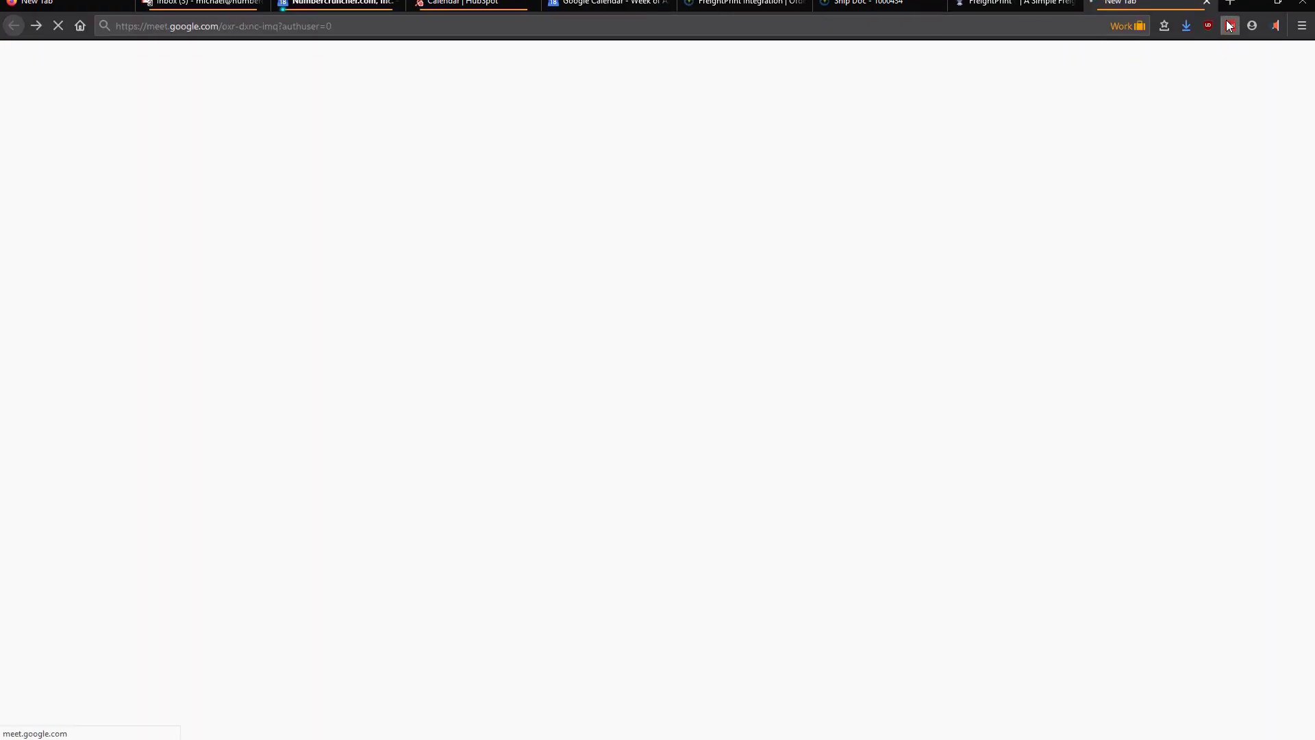
{"action": "key", "text": "F11"}
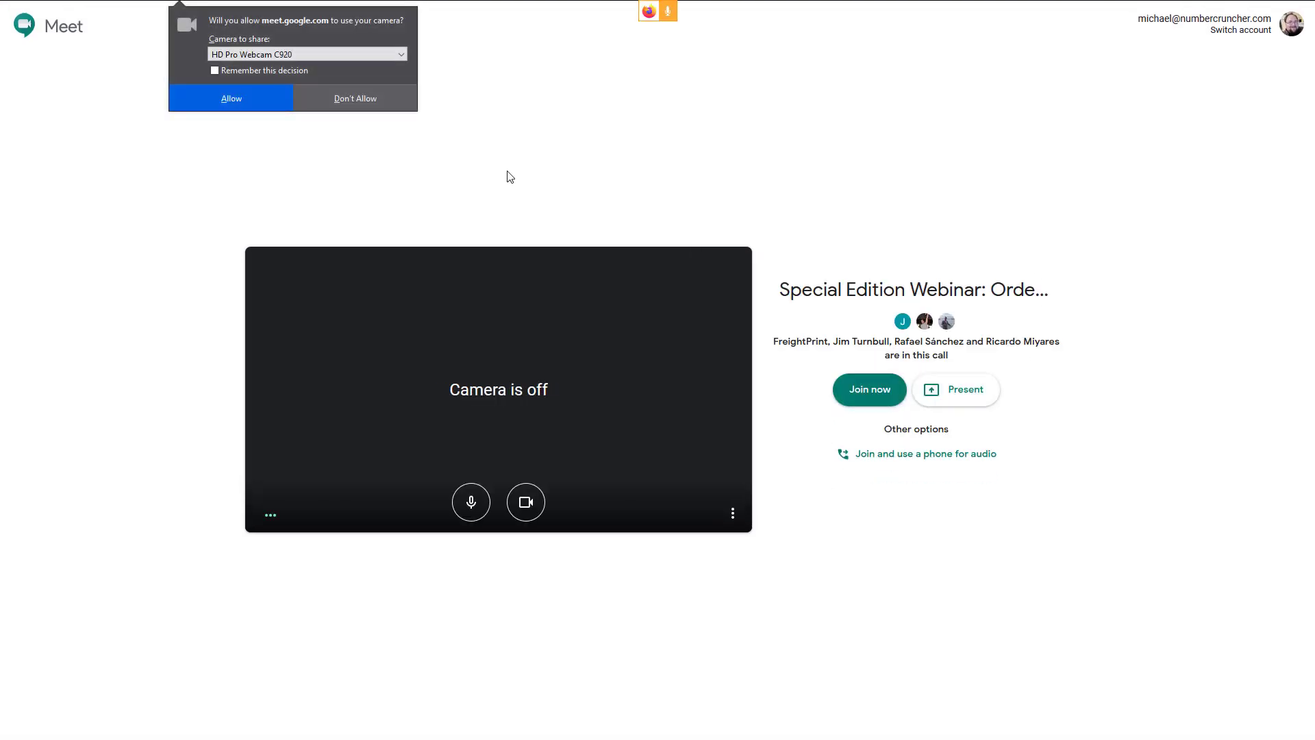
{"action": "left_click", "coordinate": [849, 390]}
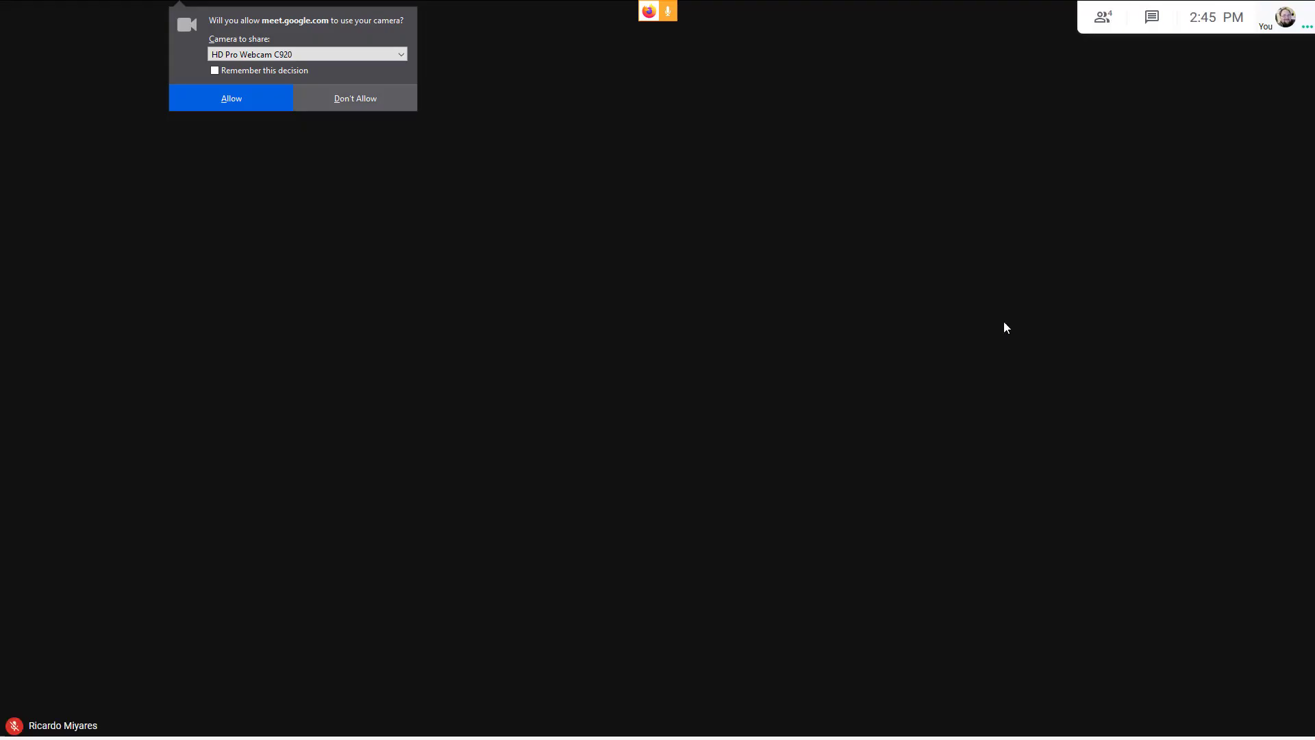
{"action": "left_click", "coordinate": [1103, 22]}
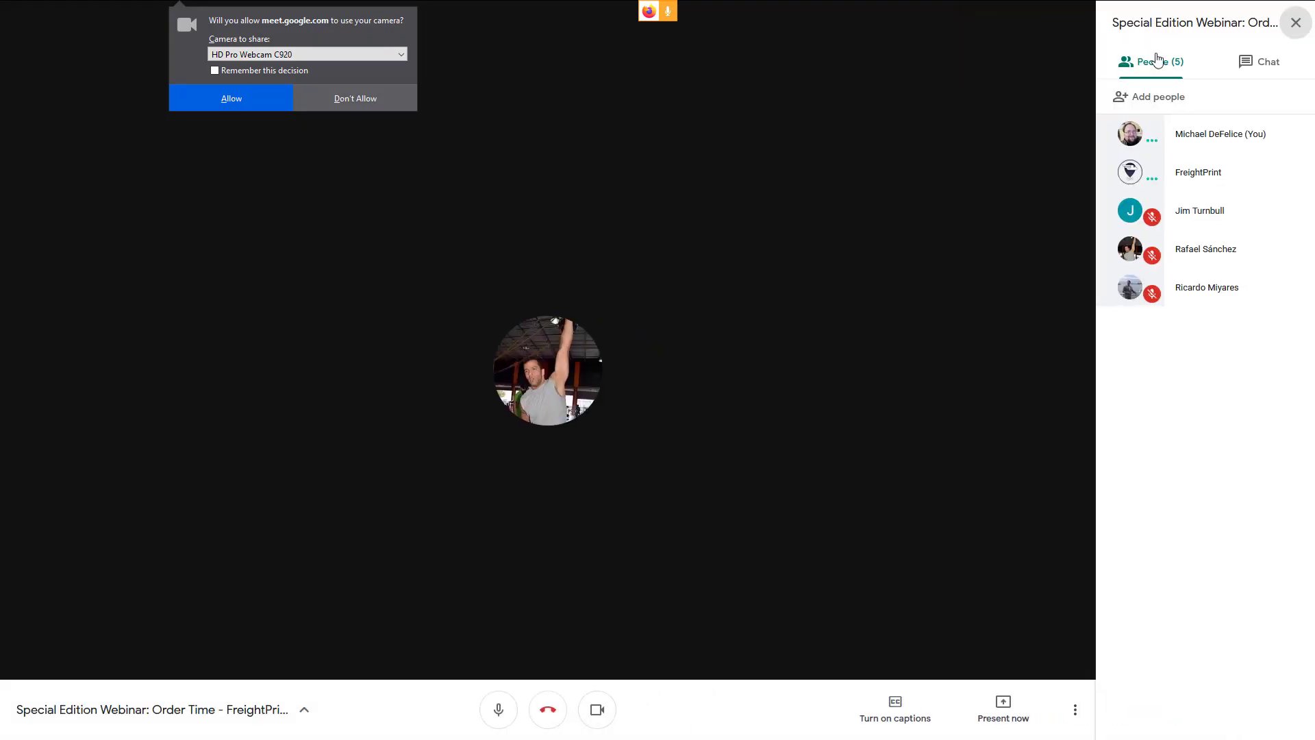
{"action": "left_click", "coordinate": [1235, 66]}
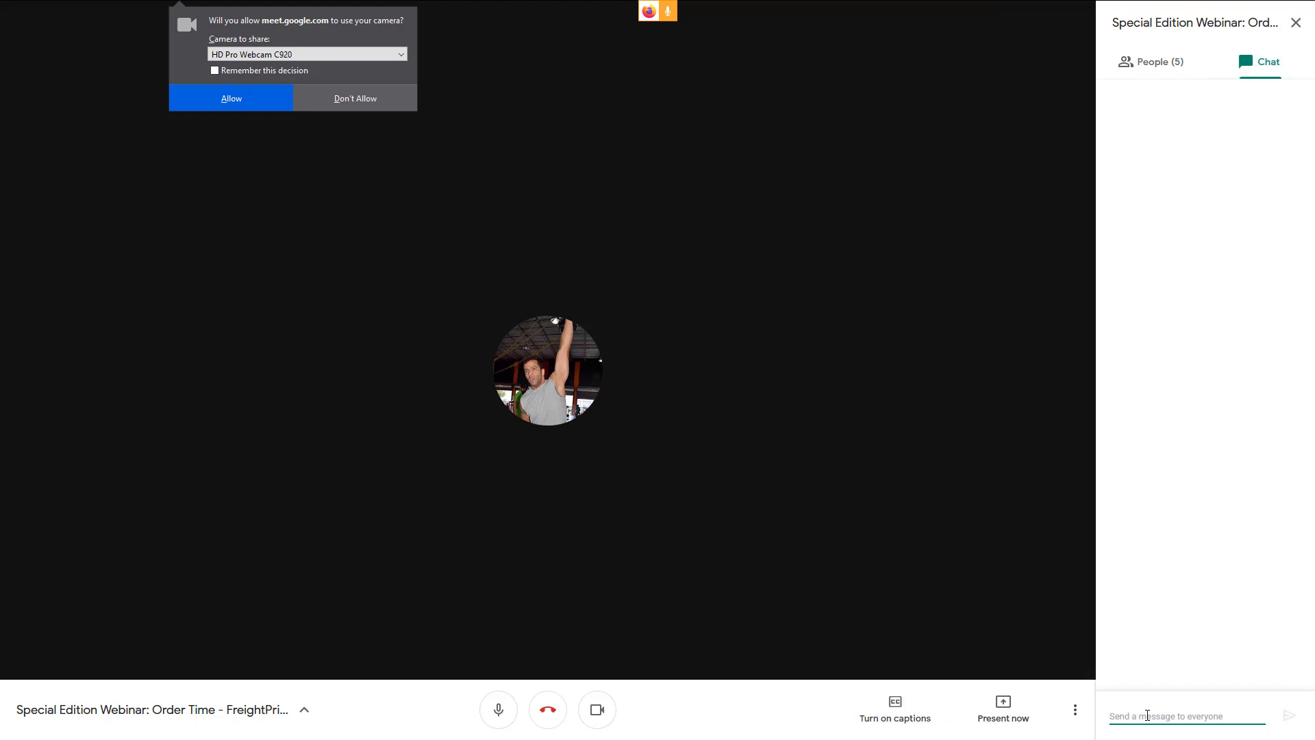
{"action": "key", "text": "ctrl+v"}
{"action": "key", "text": "Return"}
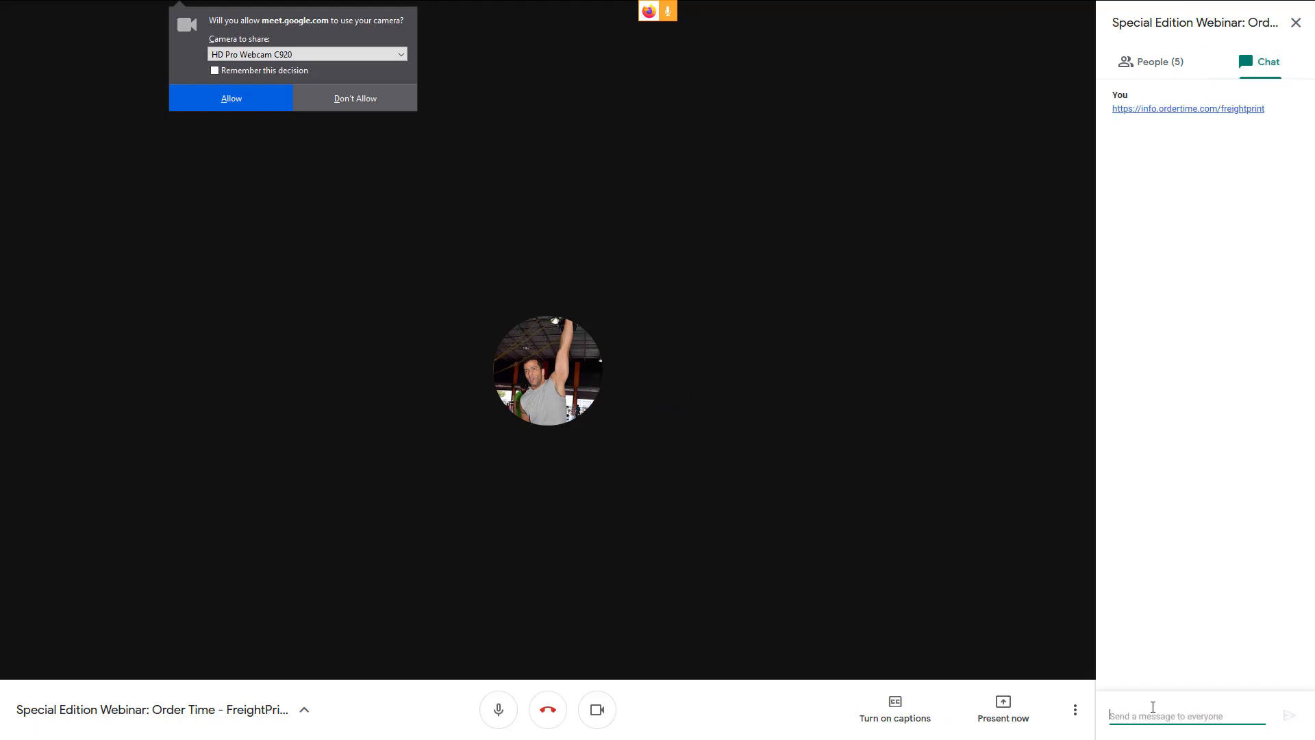
Deny the meeting access to the camera and check the participant list and chat.
{"action": "left_click", "coordinate": [1147, 65]}
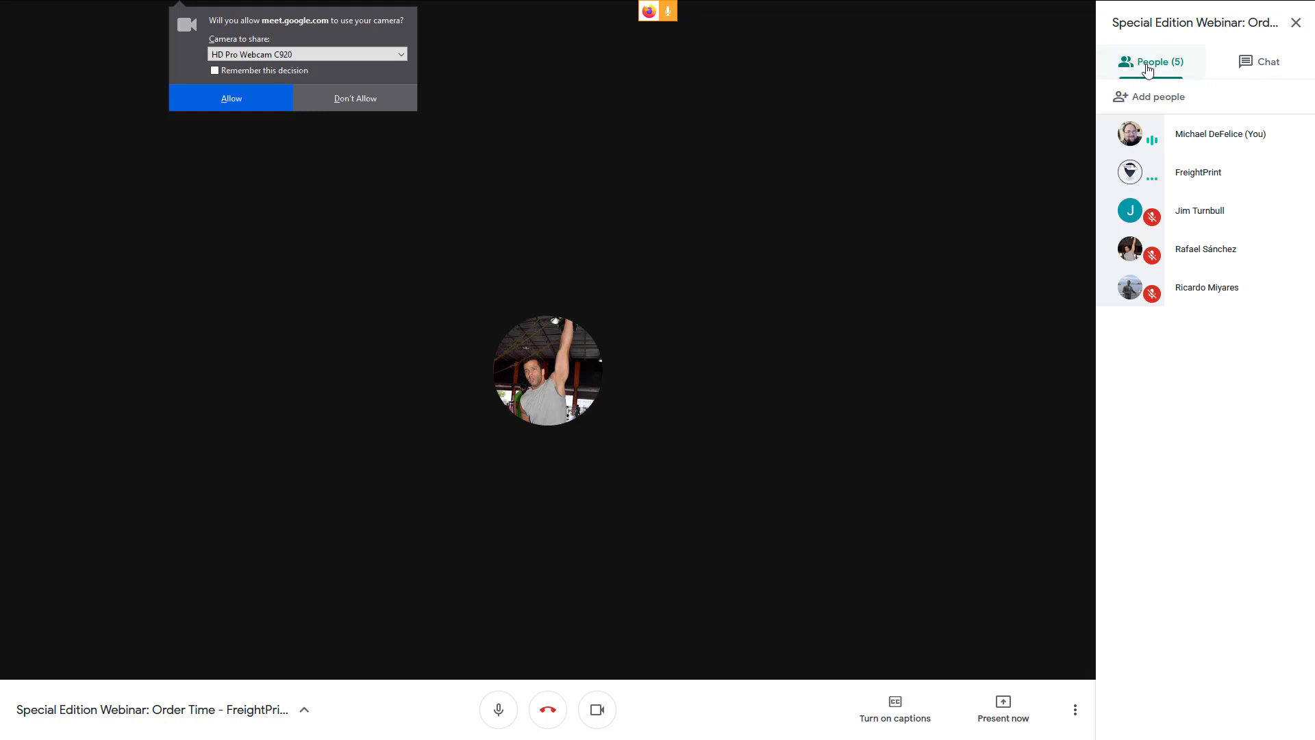
{"action": "left_click", "coordinate": [1233, 65]}
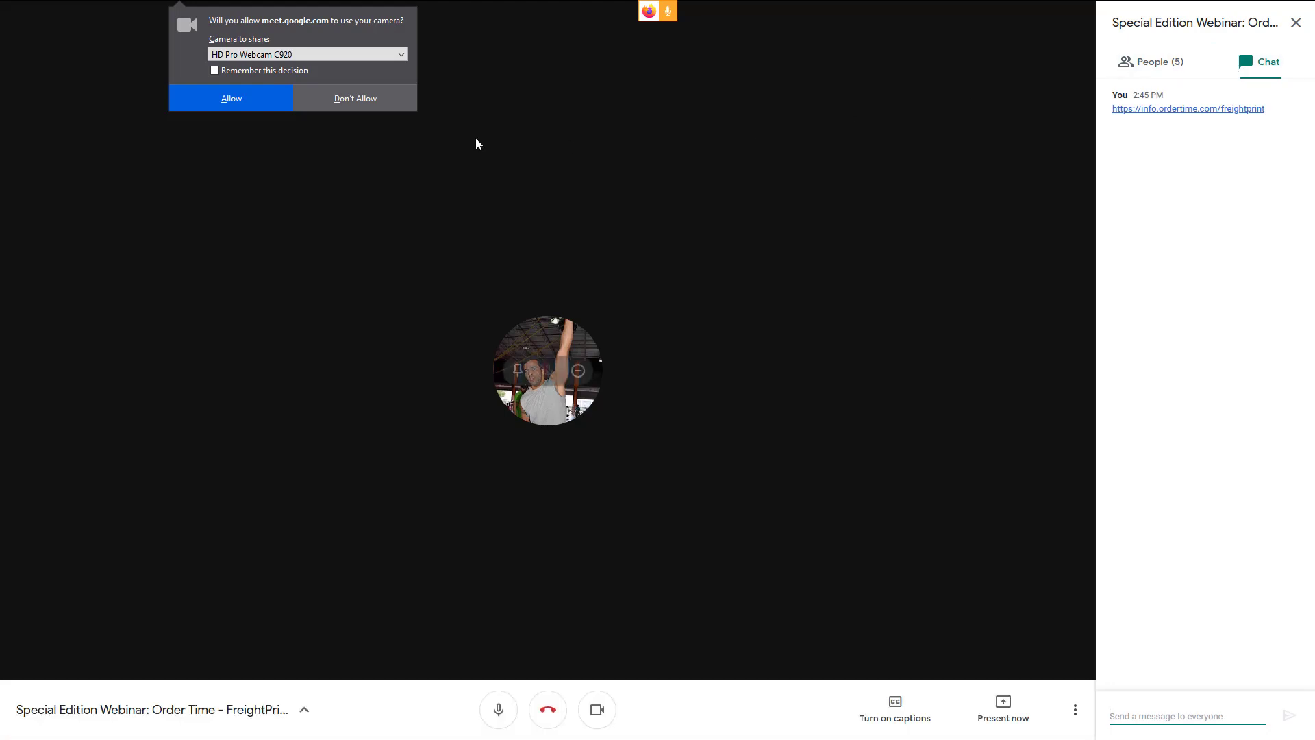
{"action": "left_click", "coordinate": [399, 106]}
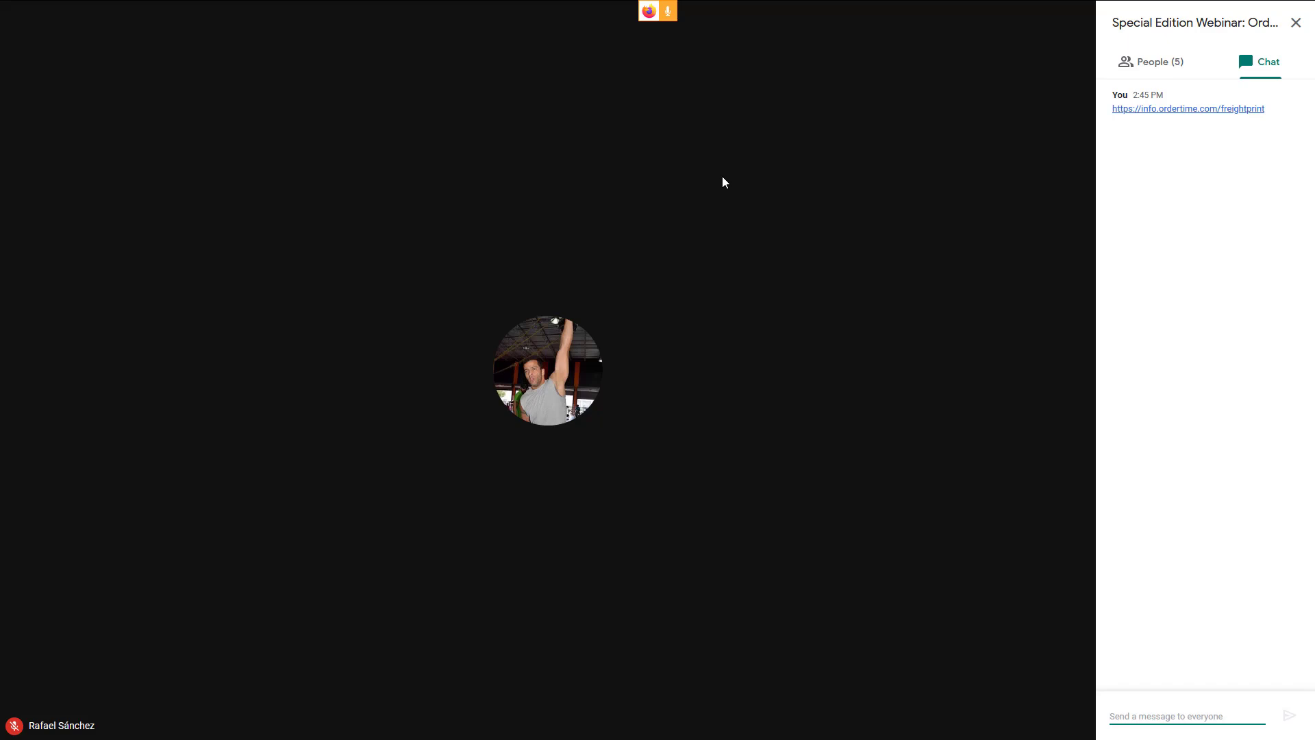
{"action": "left_click", "coordinate": [1181, 69]}
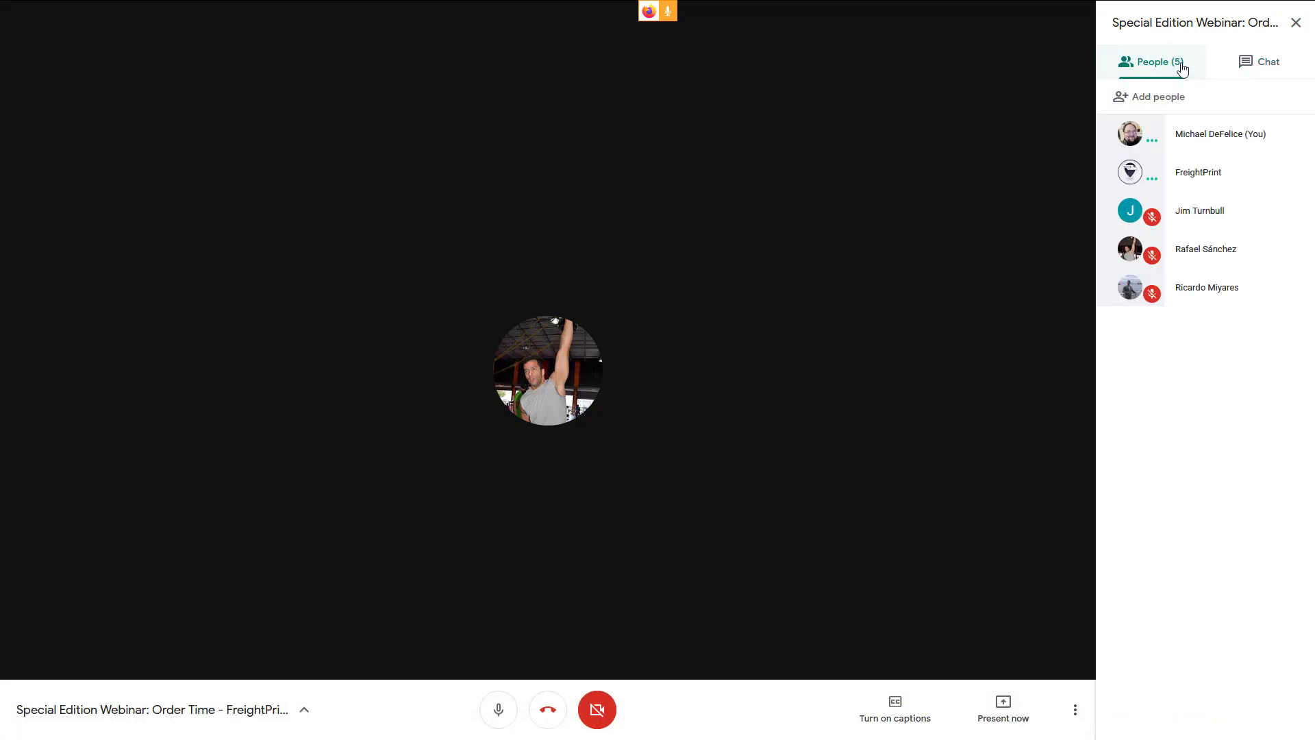